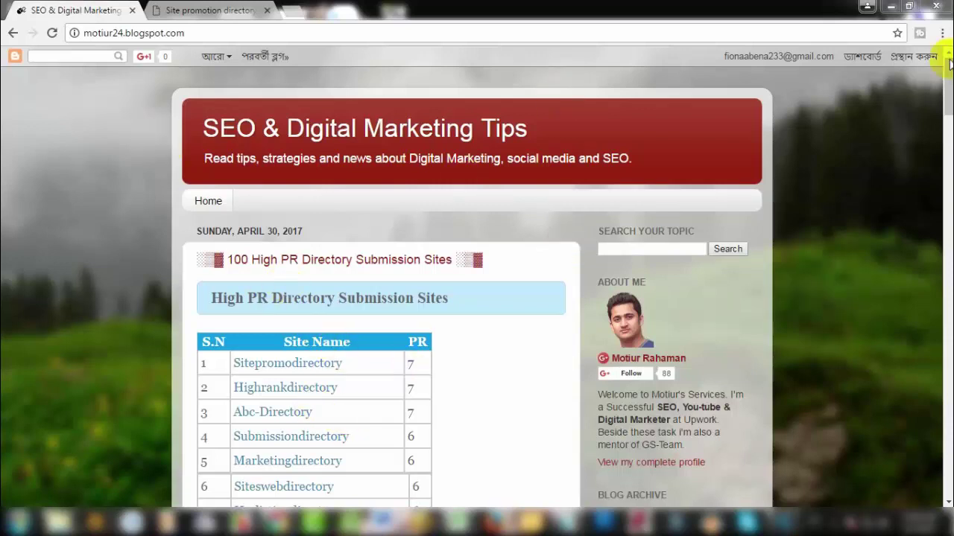
Step: Open the Sitepromodirectory link from the blog's PR directory table in a new tab
{"action": "scroll", "coordinate": [946, 78], "scroll_direction": "down", "scroll_amount": 2}
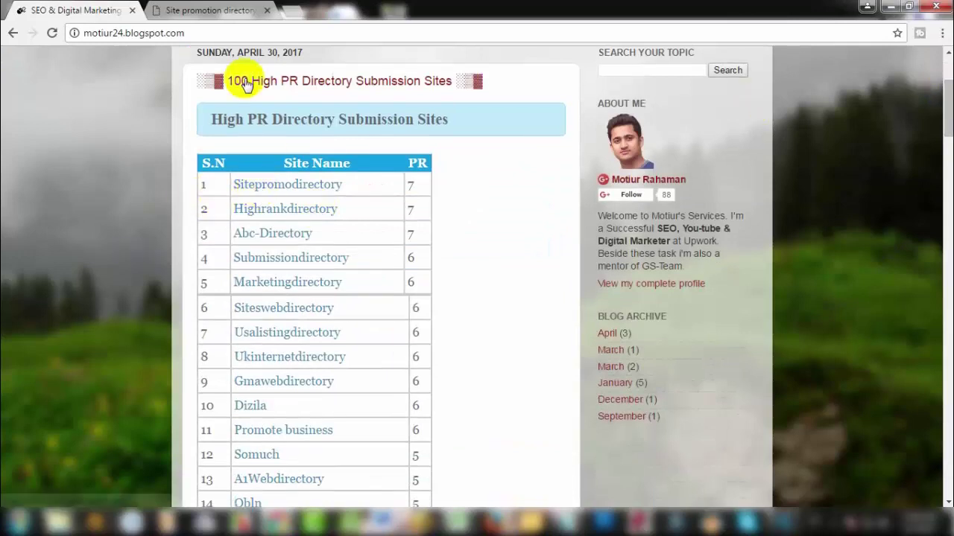
{"action": "right_click", "coordinate": [288, 192]}
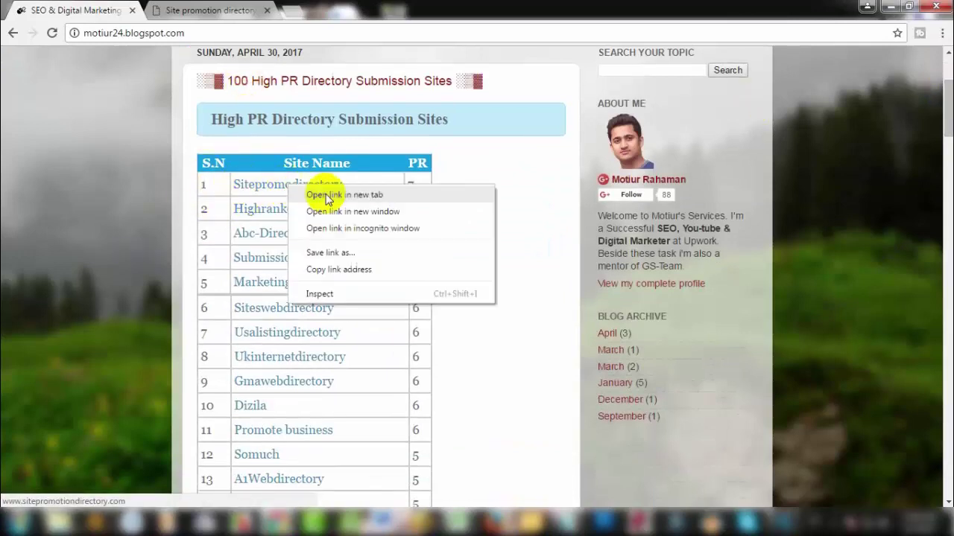
{"action": "left_click", "coordinate": [328, 194]}
{"action": "left_click", "coordinate": [397, 11]}
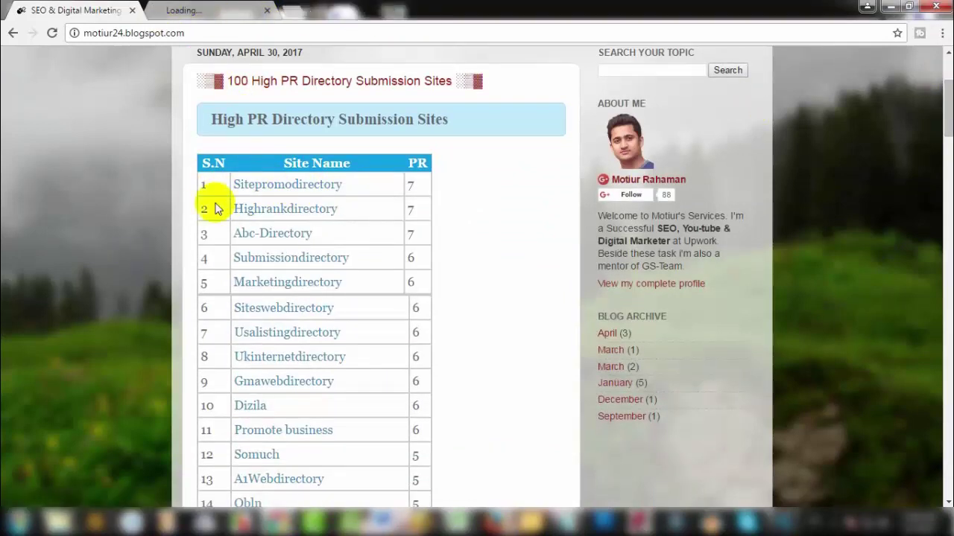
{"action": "right_click", "coordinate": [252, 187]}
{"action": "left_click", "coordinate": [118, 141]}
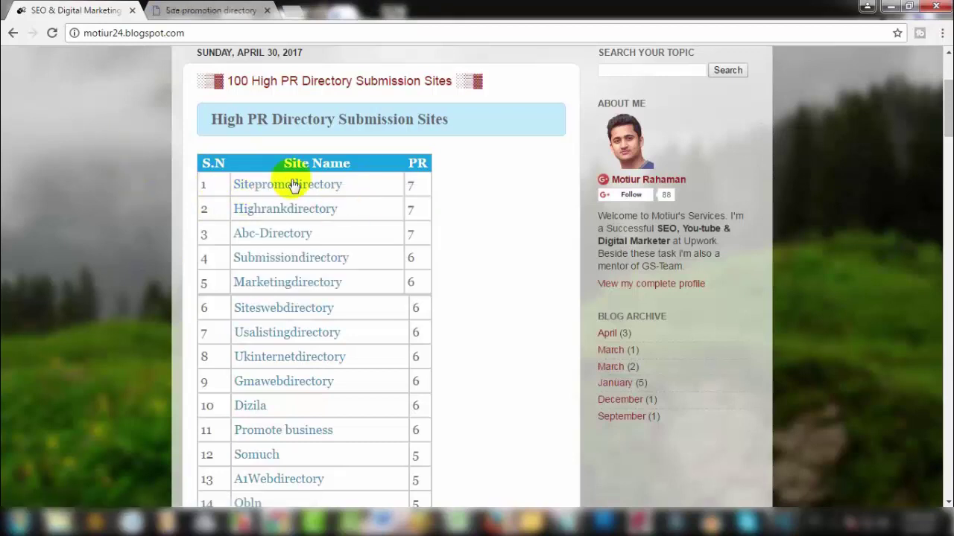
{"action": "left_click", "coordinate": [208, 10]}
Step: Go back to the SEO & Digital Marketing Tips blog and scroll through its directory table
{"action": "left_click", "coordinate": [68, 9]}
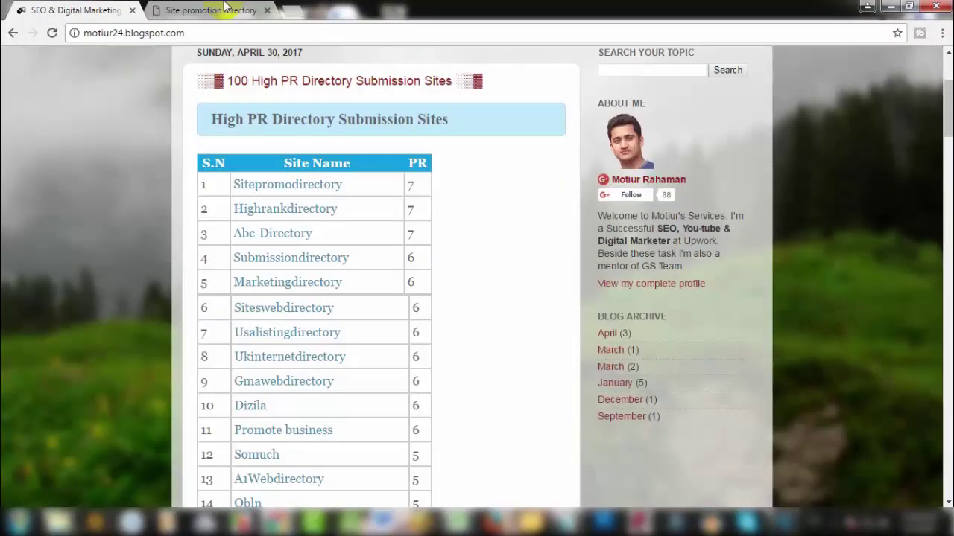
{"action": "scroll", "coordinate": [269, 223], "scroll_direction": "down", "scroll_amount": 2}
{"action": "scroll", "coordinate": [261, 294], "scroll_direction": "down", "scroll_amount": 7}
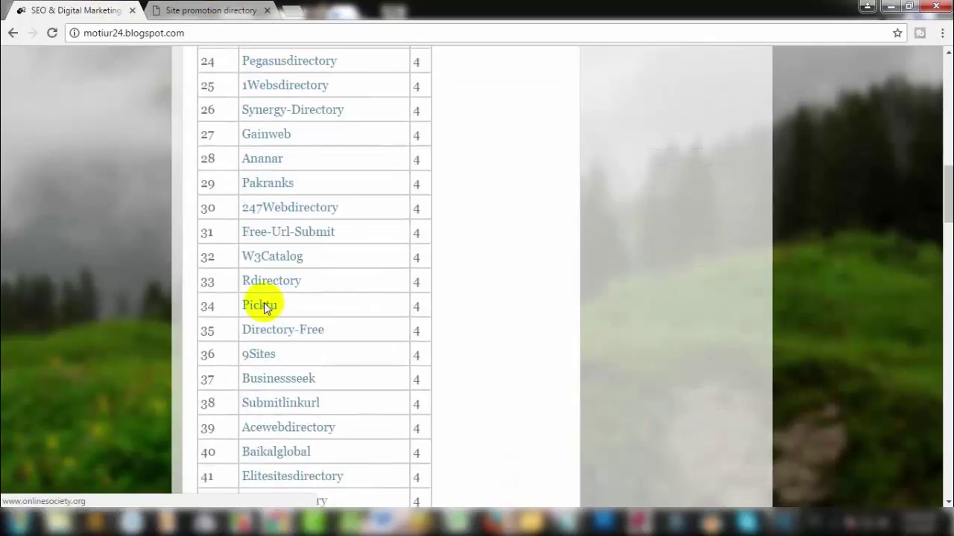
{"action": "scroll", "coordinate": [266, 290], "scroll_direction": "up", "scroll_amount": 11}
{"action": "scroll", "coordinate": [200, 392], "scroll_direction": "down", "scroll_amount": 3}
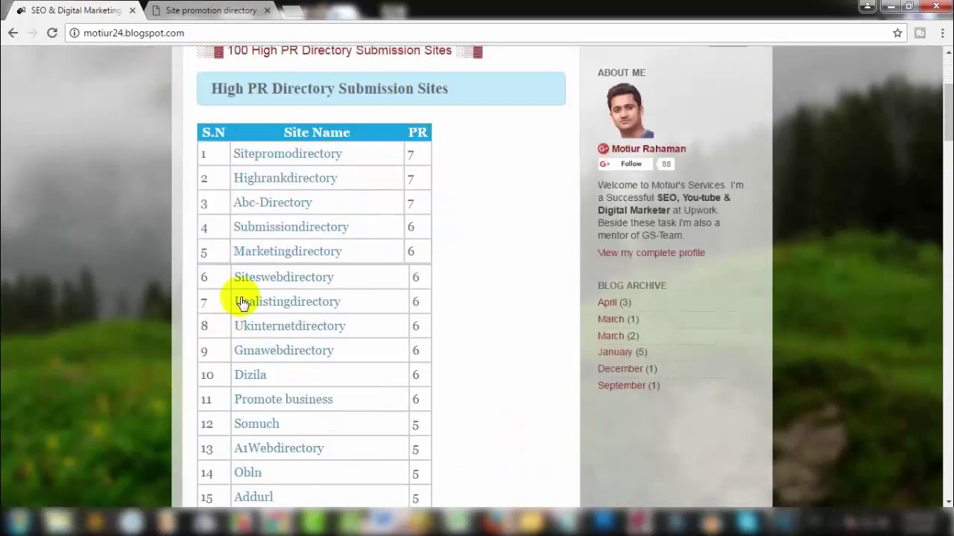
{"action": "scroll", "coordinate": [261, 369], "scroll_direction": "down", "scroll_amount": 2}
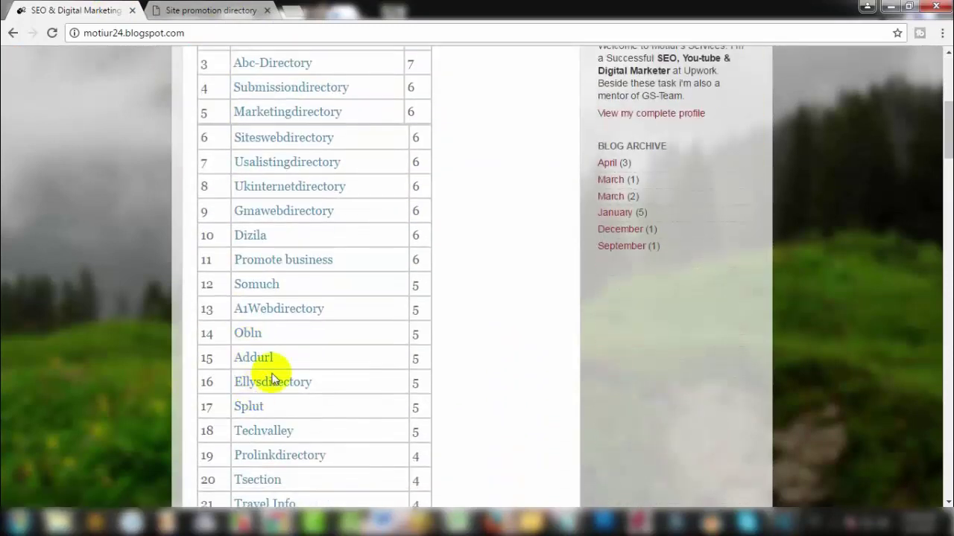
Step: Switch to the Site Promotion Directory tab and read its homepage introduction
{"action": "left_click", "coordinate": [206, 9]}
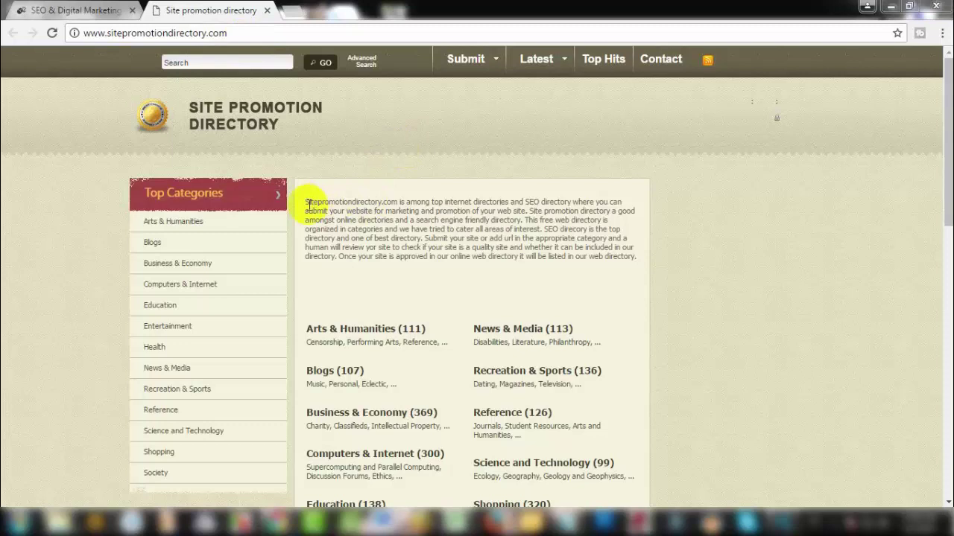
{"action": "left_click_drag", "start_coordinate": [305, 200], "coordinate": [630, 241]}
{"action": "left_click", "coordinate": [567, 280]}
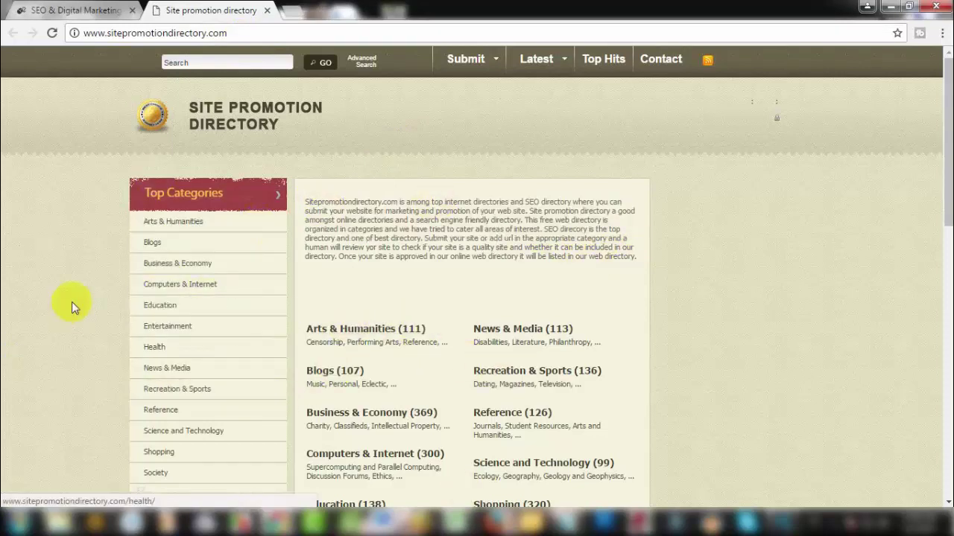
{"action": "scroll", "coordinate": [431, 305], "scroll_direction": "down", "scroll_amount": 2}
{"action": "scroll", "coordinate": [255, 336], "scroll_direction": "down", "scroll_amount": 1}
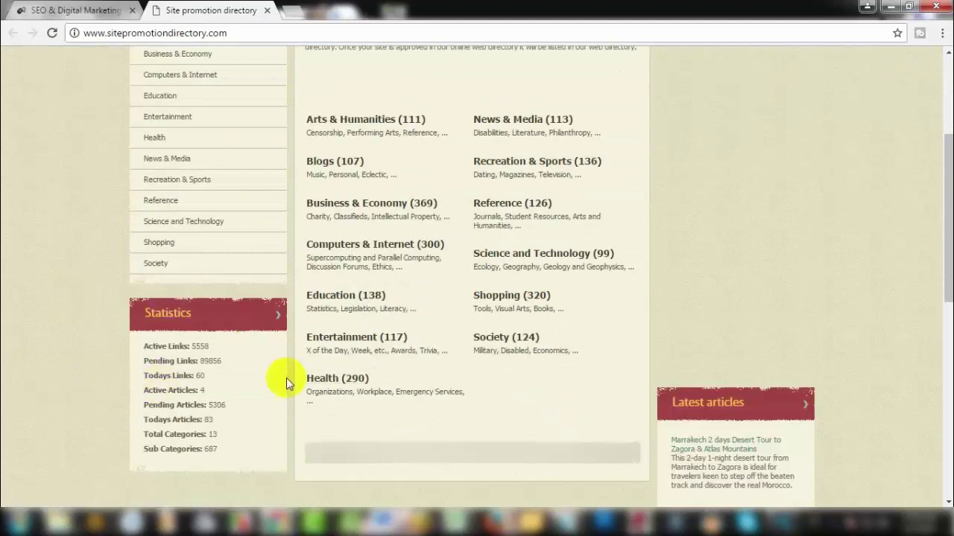
{"action": "scroll", "coordinate": [326, 181], "scroll_direction": "up", "scroll_amount": 2}
{"action": "scroll", "coordinate": [526, 304], "scroll_direction": "up", "scroll_amount": 1}
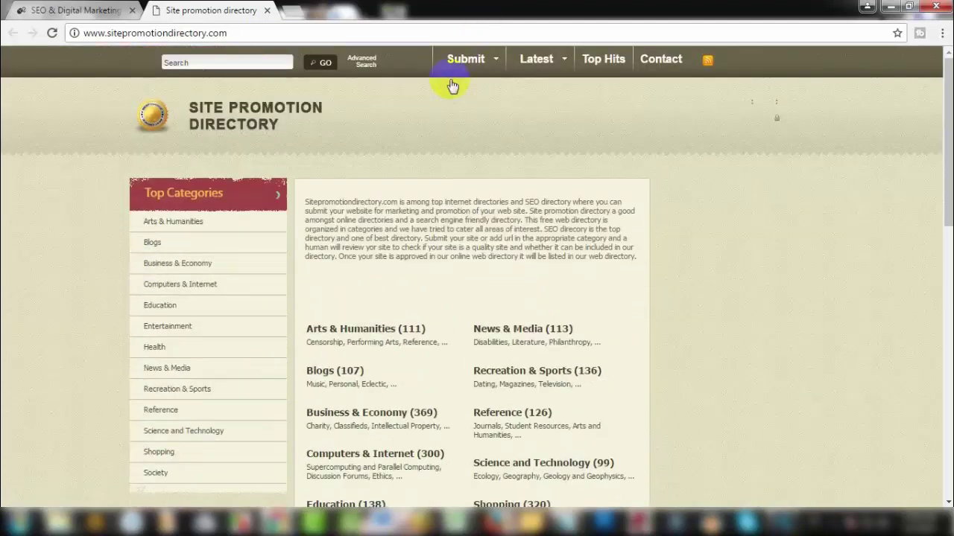
Step: Open the Submit Link page from the Submit menu
{"action": "mouse_move", "coordinate": [469, 63]}
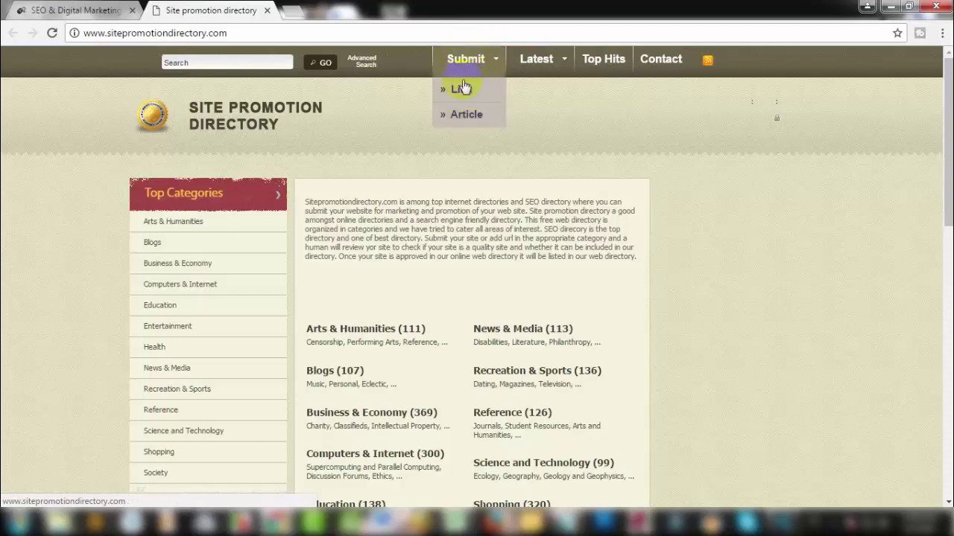
{"action": "left_click", "coordinate": [461, 89]}
{"action": "left_click", "coordinate": [458, 90]}
{"action": "left_click", "coordinate": [471, 89]}
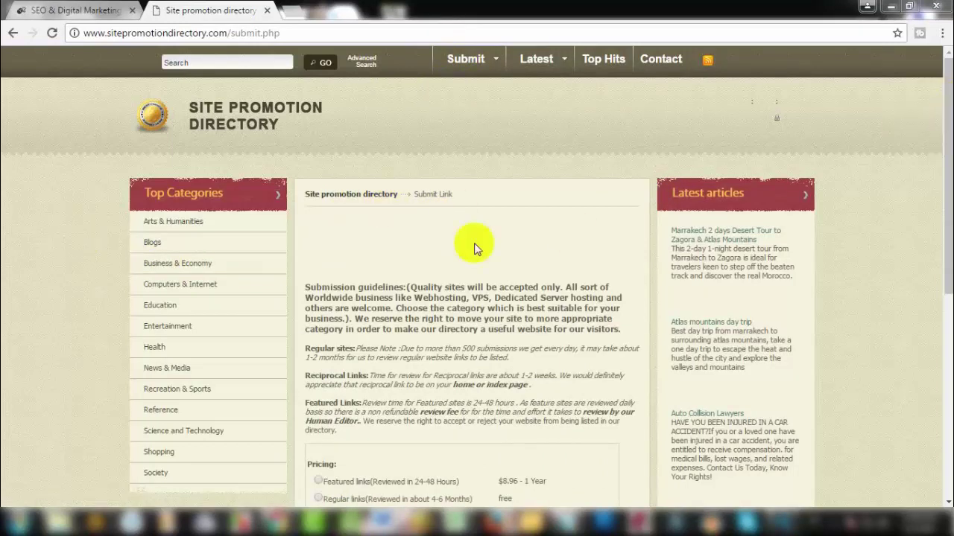
{"action": "scroll", "coordinate": [939, 253], "scroll_direction": "down", "scroll_amount": 2}
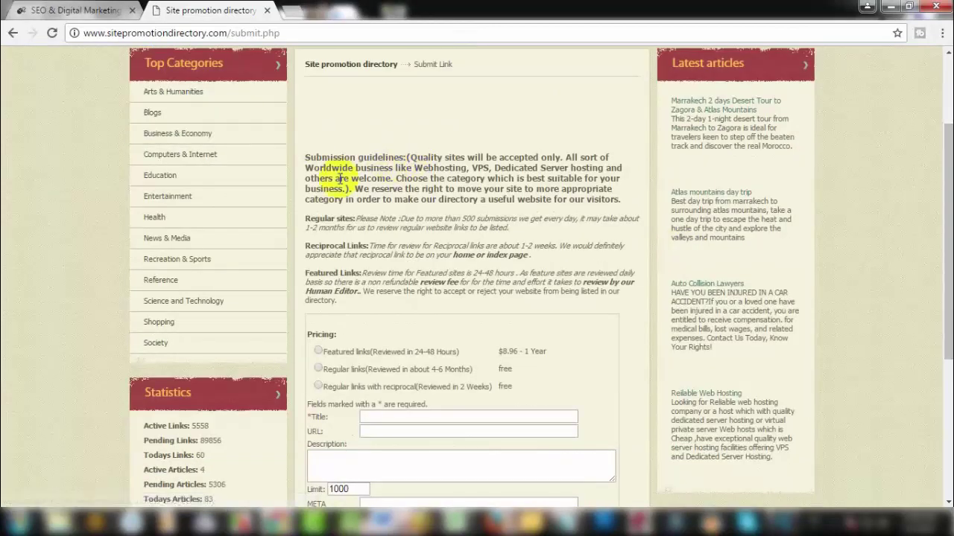
{"action": "left_click_drag", "start_coordinate": [332, 168], "coordinate": [496, 227]}
{"action": "left_click", "coordinate": [477, 258]}
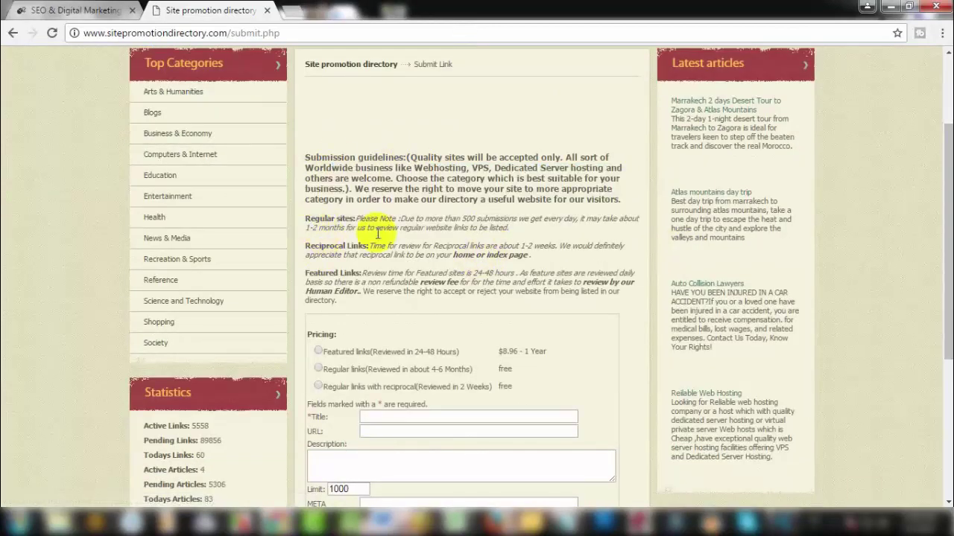
{"action": "left_click_drag", "start_coordinate": [307, 219], "coordinate": [561, 251]}
{"action": "left_click", "coordinate": [327, 229]}
{"action": "left_click_drag", "start_coordinate": [308, 217], "coordinate": [393, 239]}
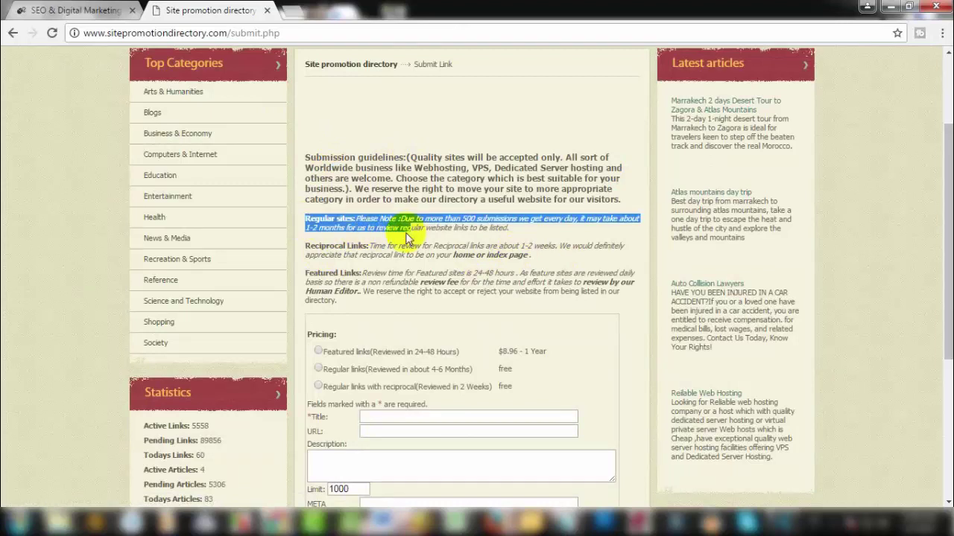
{"action": "left_click", "coordinate": [305, 248]}
{"action": "left_click_drag", "start_coordinate": [306, 248], "coordinate": [367, 247]}
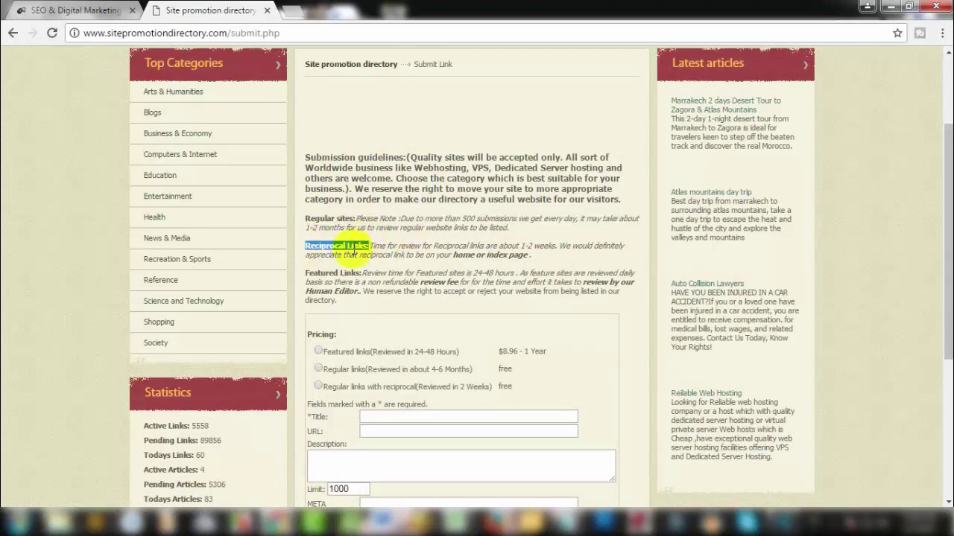
{"action": "left_click_drag", "start_coordinate": [307, 273], "coordinate": [368, 273]}
{"action": "left_click", "coordinate": [448, 243]}
{"action": "scroll", "coordinate": [213, 132], "scroll_direction": "down", "scroll_amount": 2}
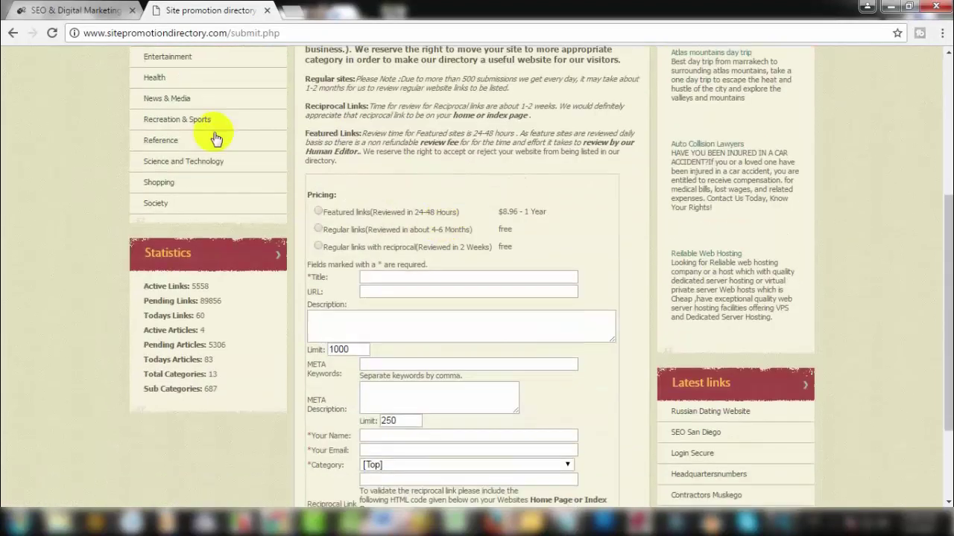
{"action": "left_click_drag", "start_coordinate": [306, 79], "coordinate": [530, 116]}
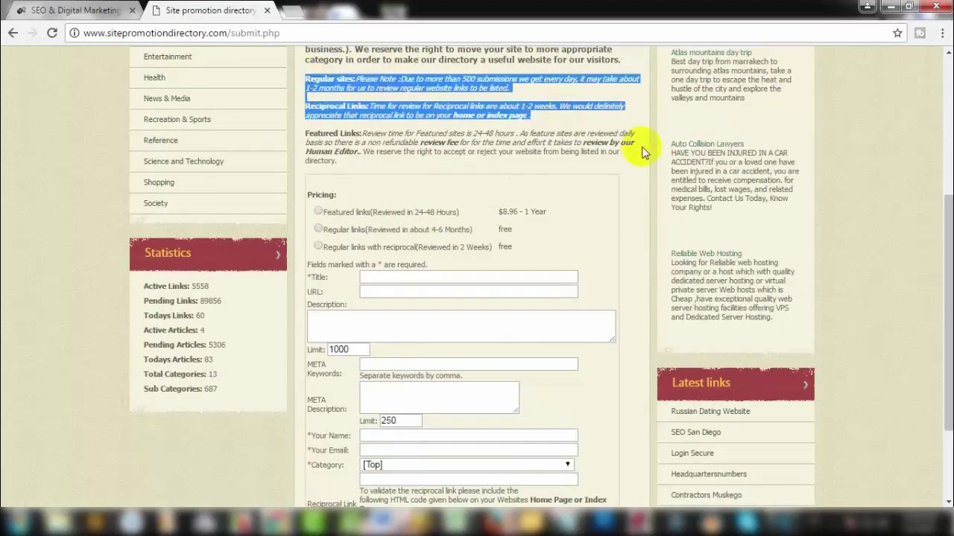
{"action": "left_click", "coordinate": [357, 187]}
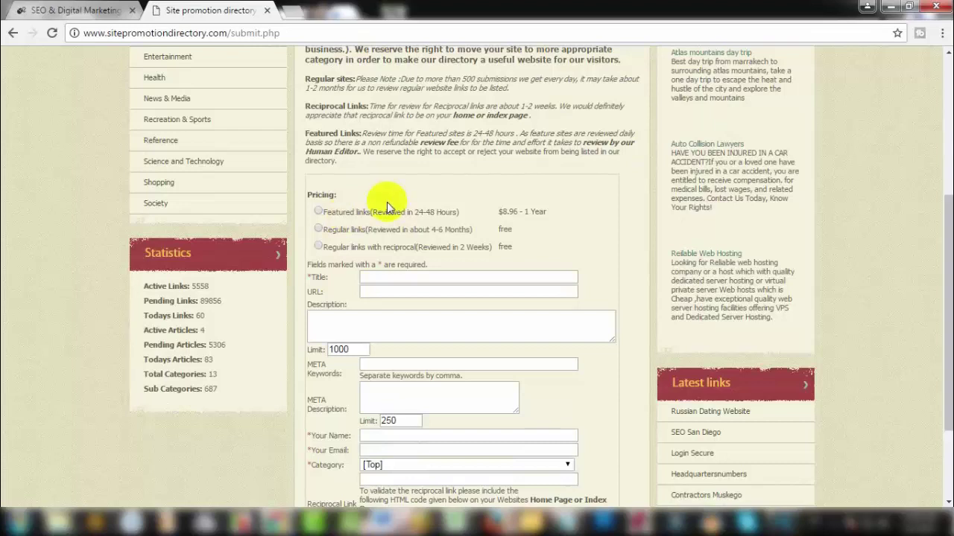
{"action": "left_click_drag", "start_coordinate": [322, 212], "coordinate": [472, 220]}
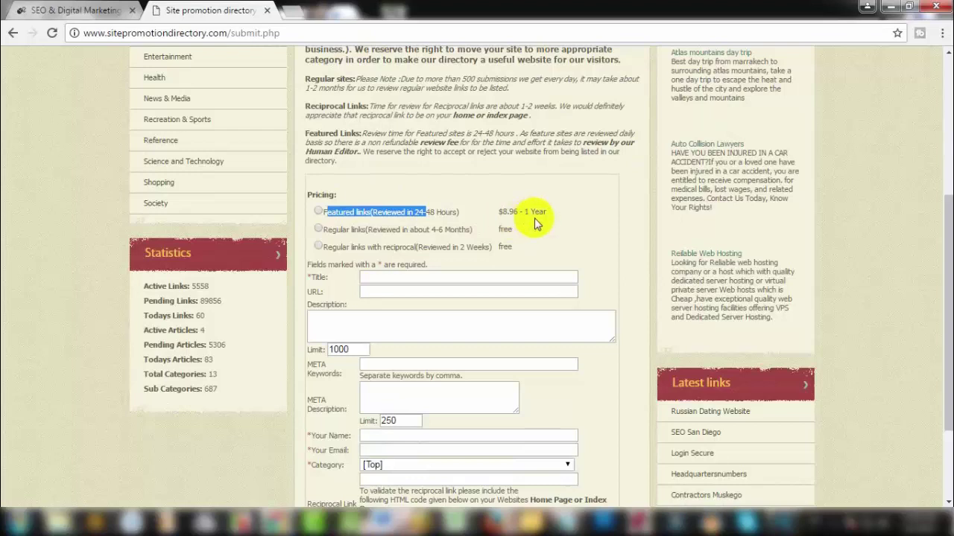
{"action": "left_click", "coordinate": [328, 212]}
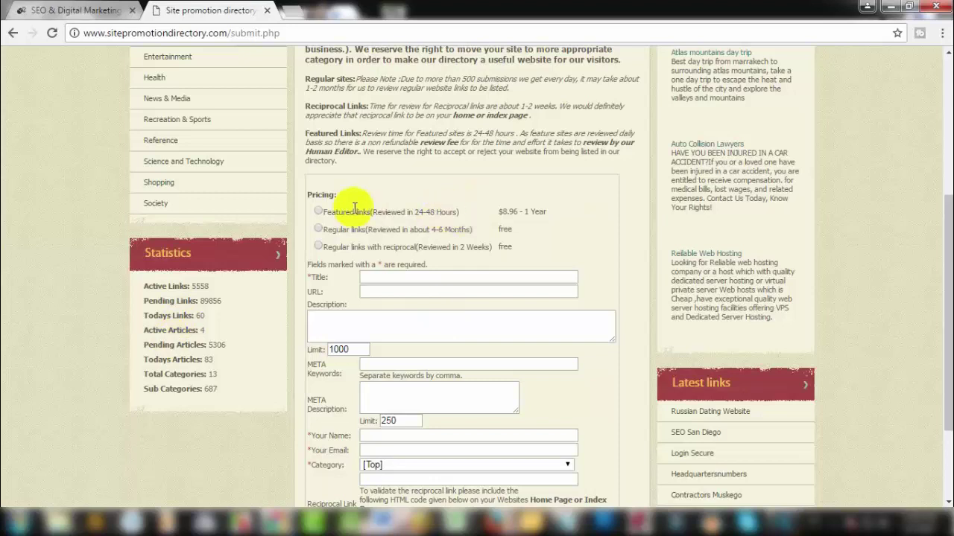
{"action": "left_click_drag", "start_coordinate": [498, 211], "coordinate": [507, 212]}
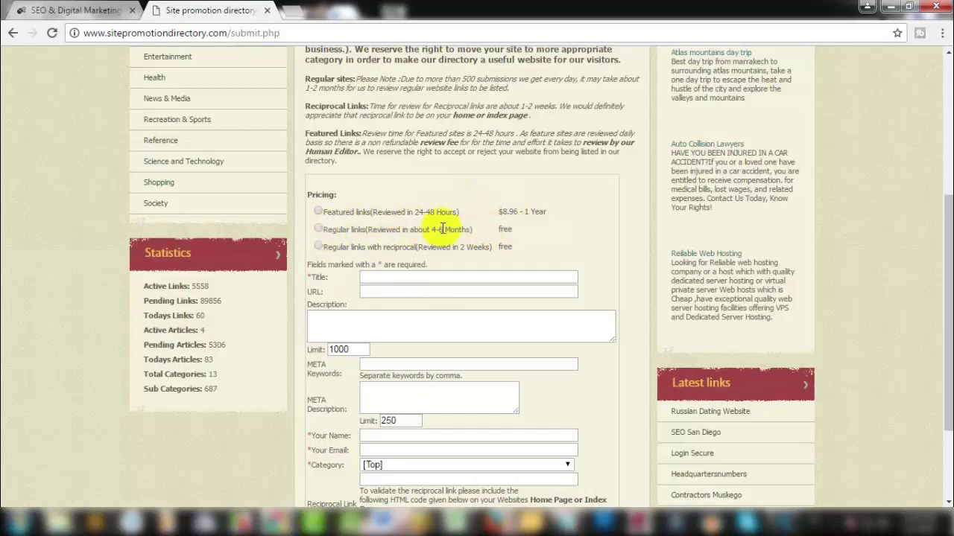
{"action": "left_click_drag", "start_coordinate": [321, 230], "coordinate": [456, 233]}
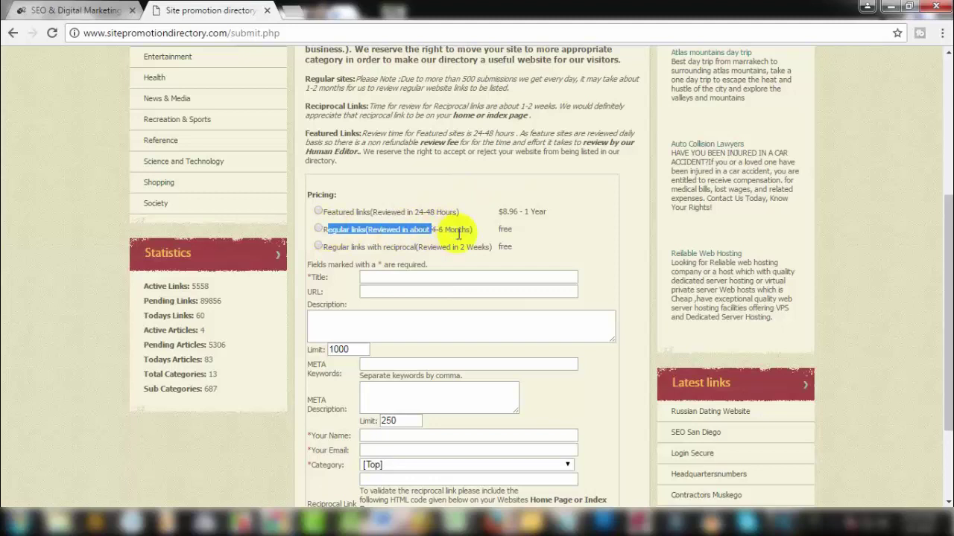
{"action": "left_click", "coordinate": [469, 235]}
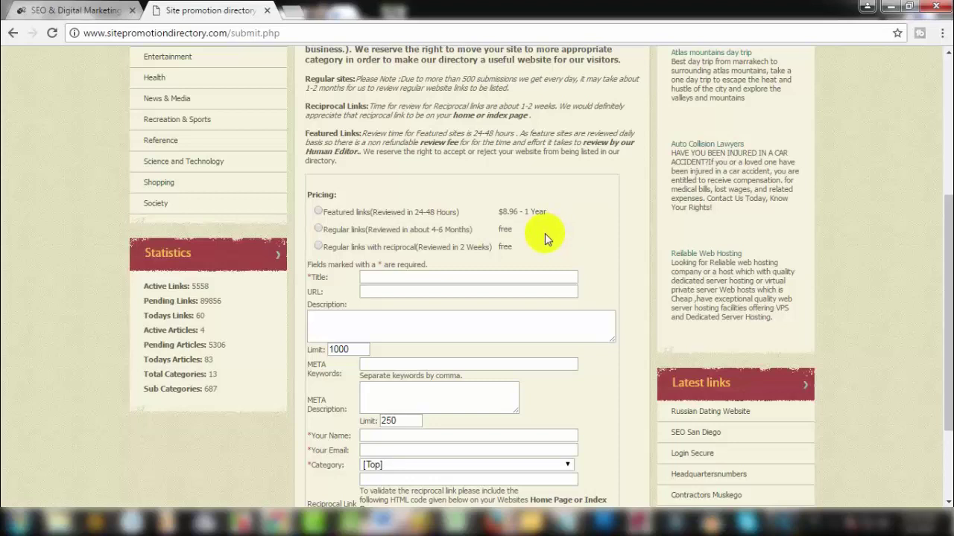
{"action": "left_click_drag", "start_coordinate": [485, 229], "coordinate": [534, 236]}
{"action": "left_click", "coordinate": [326, 249]}
Step: Choose the free 'Regular links (Reviewed in about 4-6 Months)' pricing option
{"action": "scroll", "coordinate": [544, 249], "scroll_direction": "down", "scroll_amount": 3}
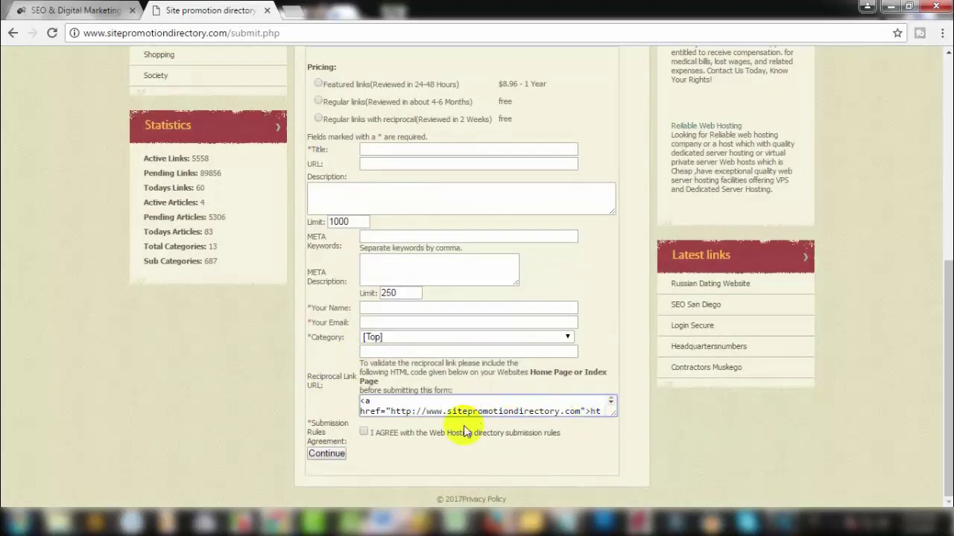
{"action": "left_click_drag", "start_coordinate": [363, 400], "coordinate": [583, 404]}
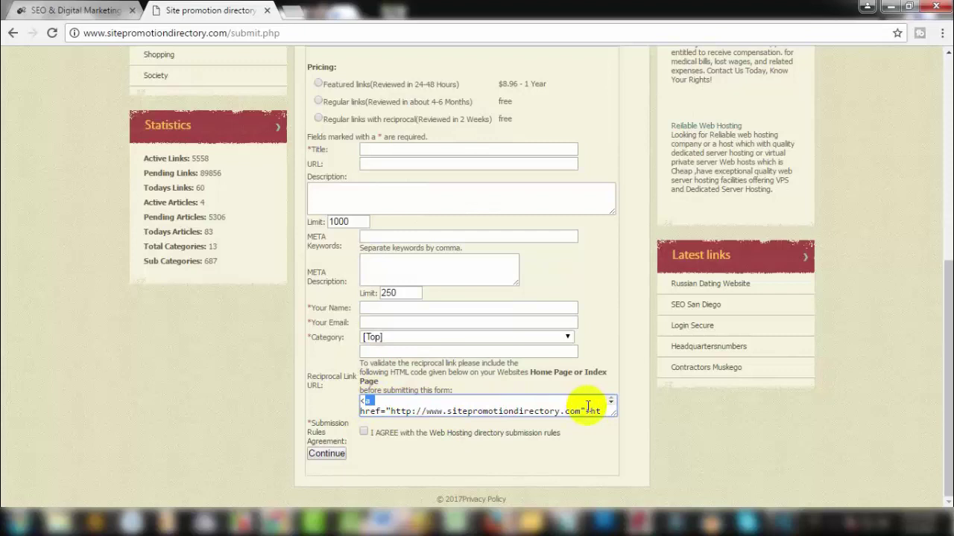
{"action": "scroll", "coordinate": [406, 360], "scroll_direction": "up", "scroll_amount": 4}
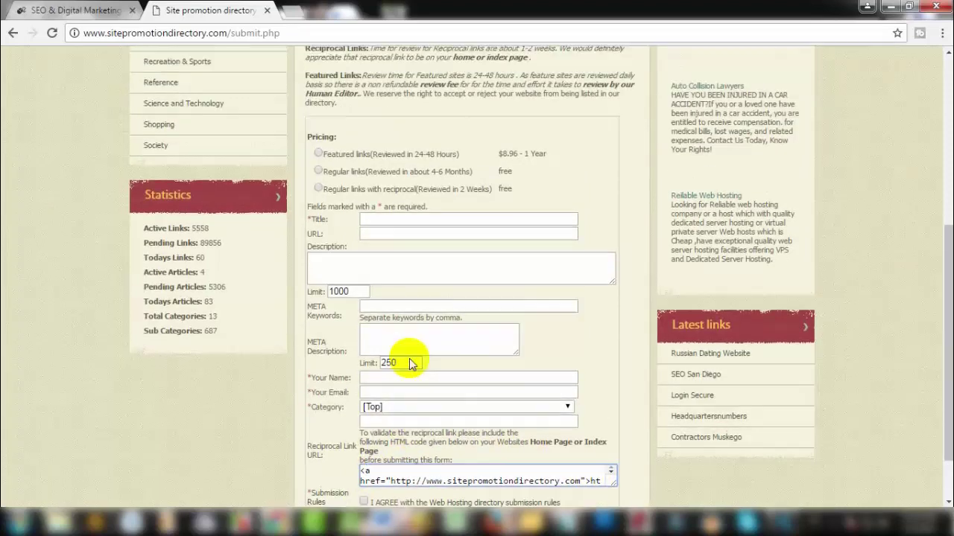
{"action": "scroll", "coordinate": [412, 354], "scroll_direction": "up", "scroll_amount": 1}
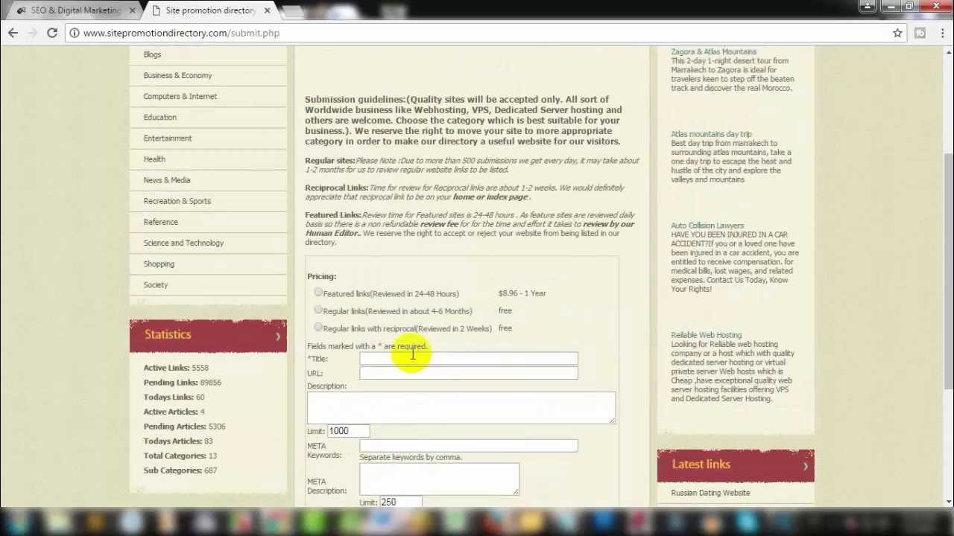
{"action": "left_click", "coordinate": [318, 311]}
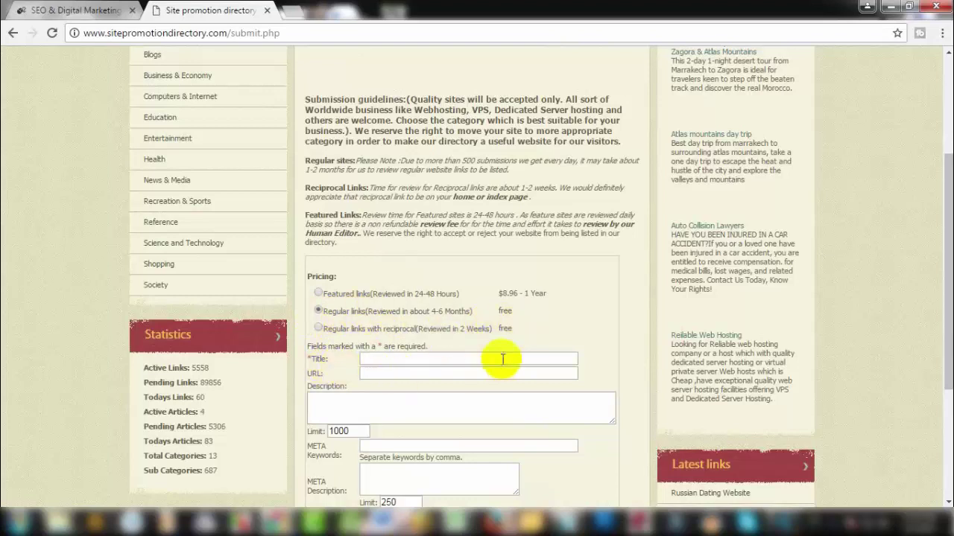
Step: Put the cursor in the empty Description box
{"action": "scroll", "coordinate": [357, 368], "scroll_direction": "down", "scroll_amount": 2}
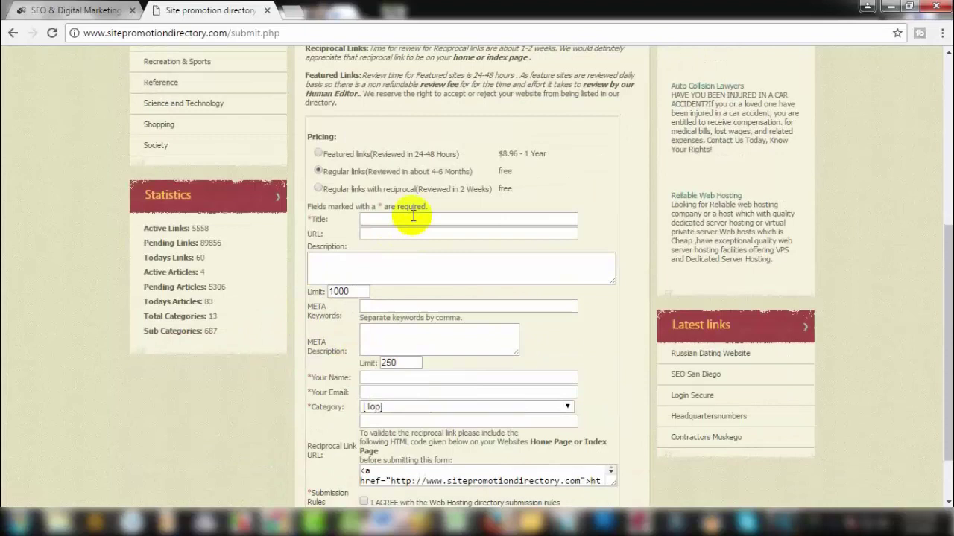
{"action": "left_click", "coordinate": [416, 268]}
{"action": "scroll", "coordinate": [432, 319], "scroll_direction": "down", "scroll_amount": 1}
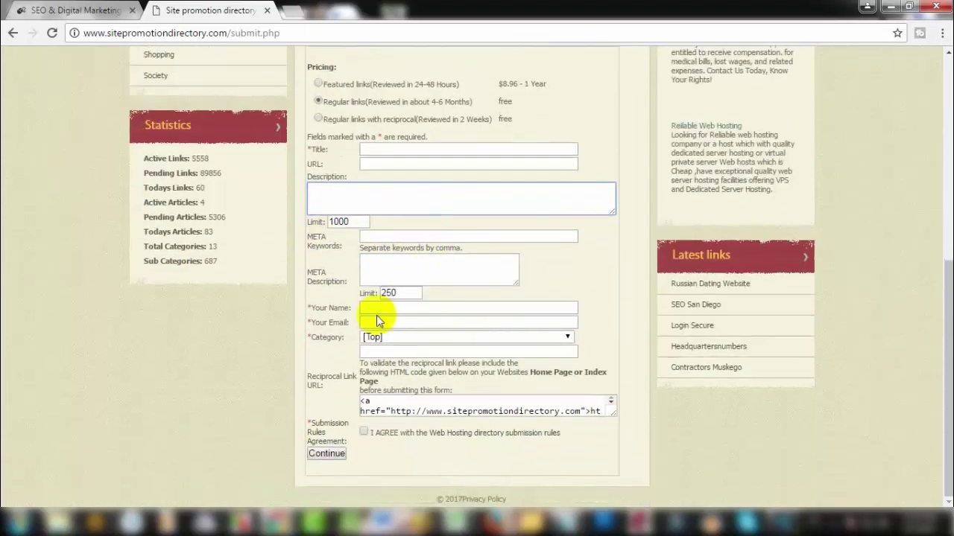
{"action": "scroll", "coordinate": [361, 324], "scroll_direction": "up", "scroll_amount": 1}
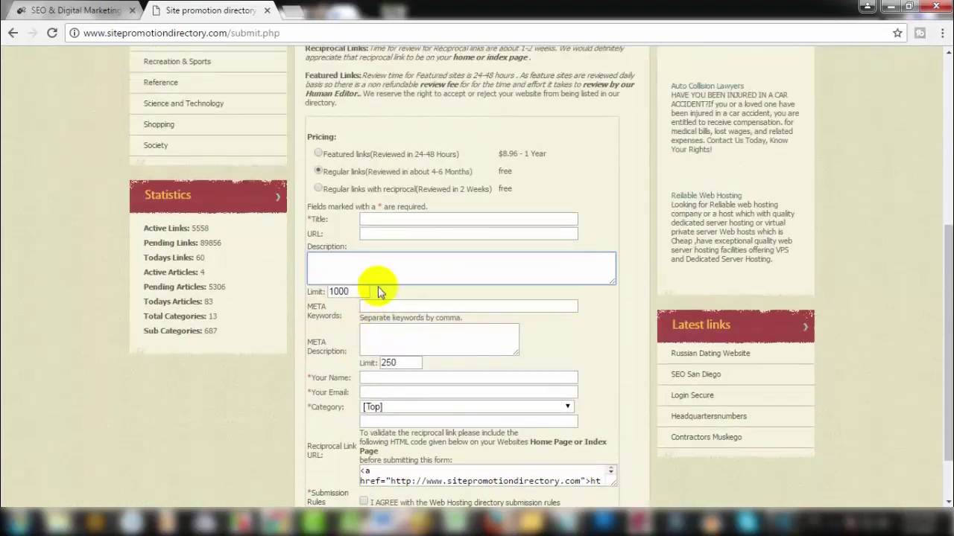
Step: Copy 'Ghana Students Discount Card' from gsdcard Info.docx into the Title field
{"action": "mouse_move", "coordinate": [383, 522]}
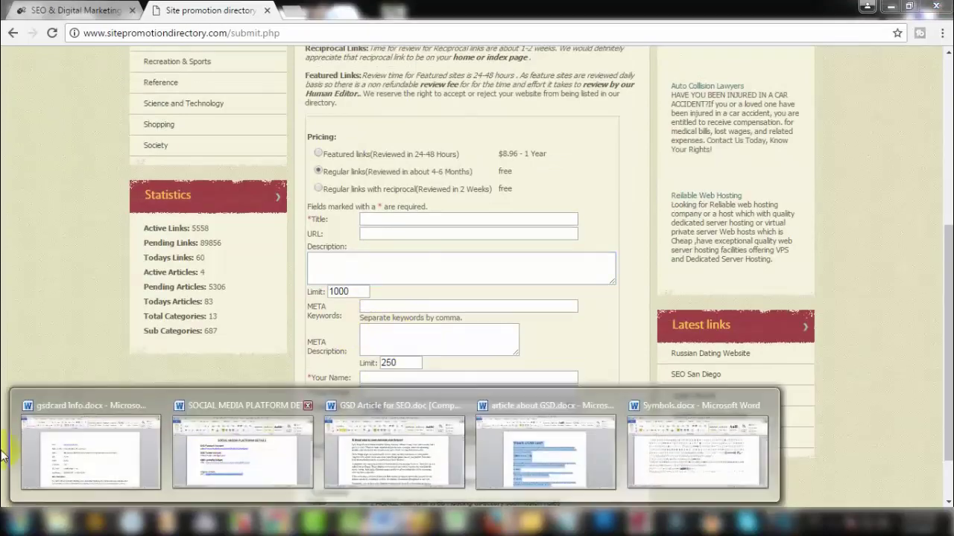
{"action": "left_click", "coordinate": [65, 447]}
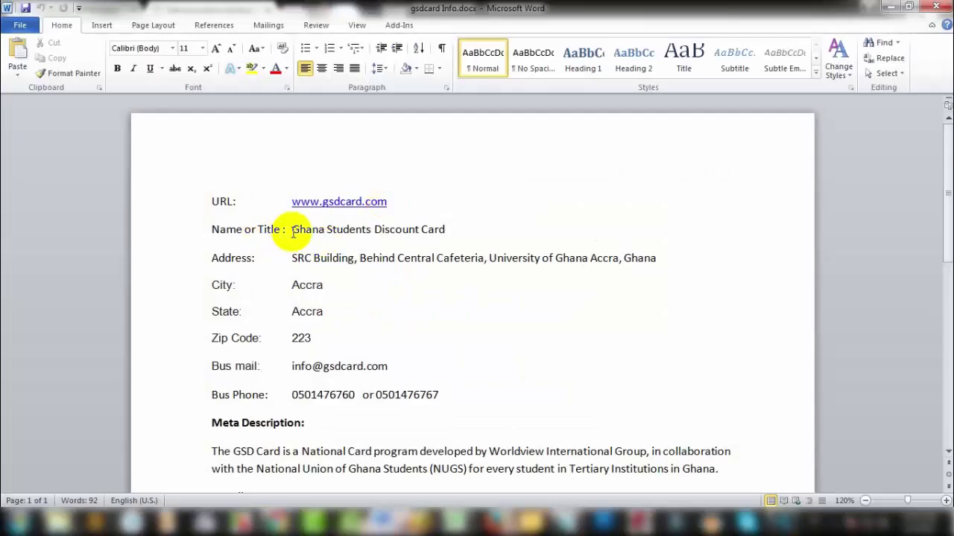
{"action": "left_click", "coordinate": [292, 230]}
{"action": "left_click", "coordinate": [444, 229], "text": "shift"}
{"action": "key", "text": "ctrl+c"}
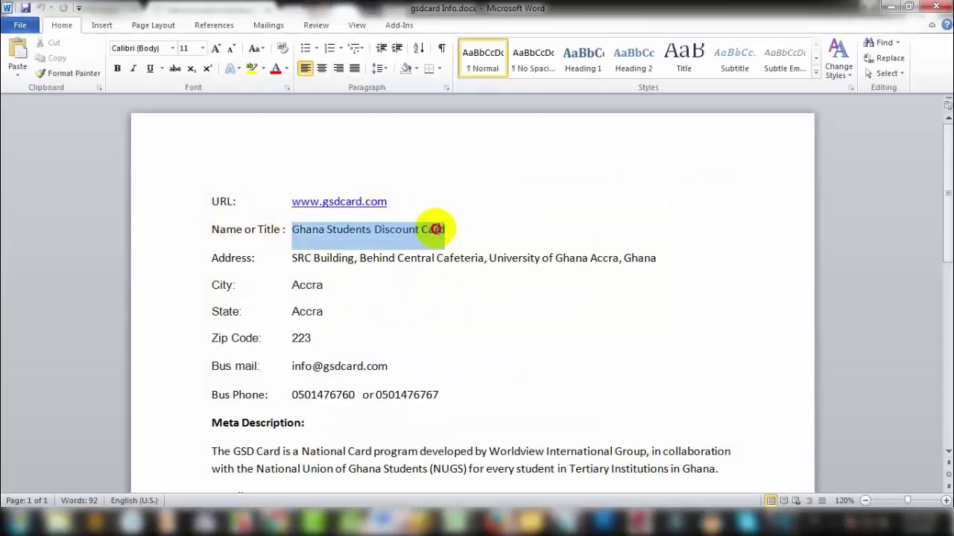
{"action": "left_click", "coordinate": [891, 7]}
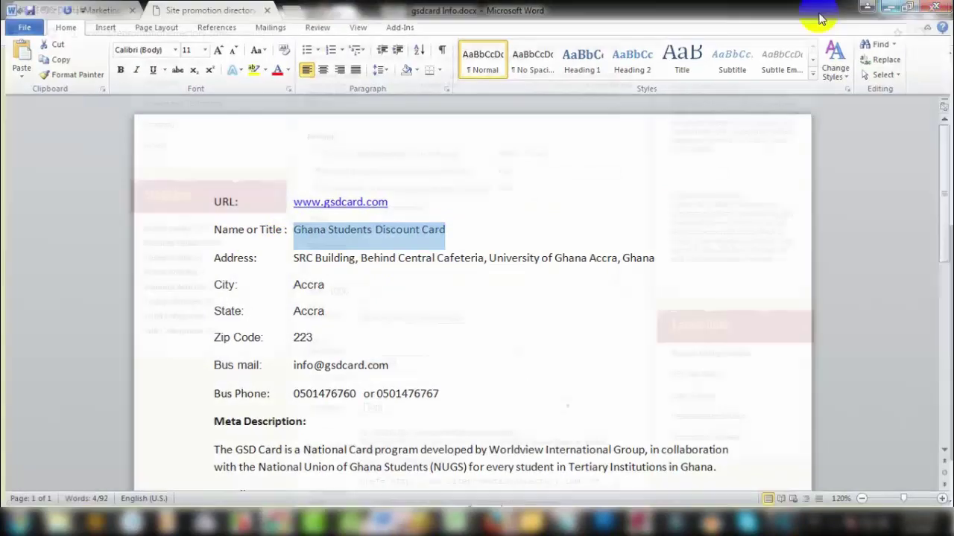
{"action": "left_click", "coordinate": [403, 219]}
{"action": "key", "text": "ctrl+v"}
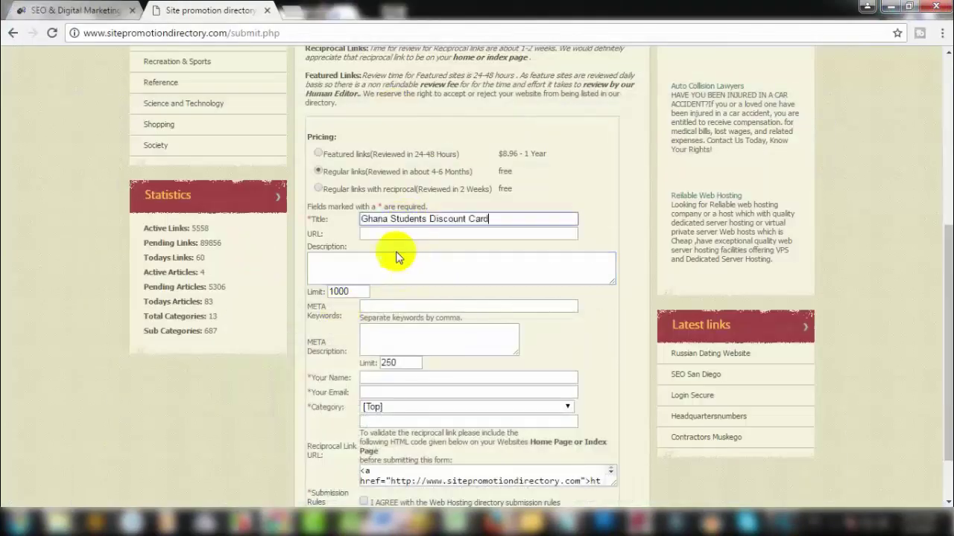
{"action": "key", "text": "Tab"}
{"action": "mouse_move", "coordinate": [388, 522]}
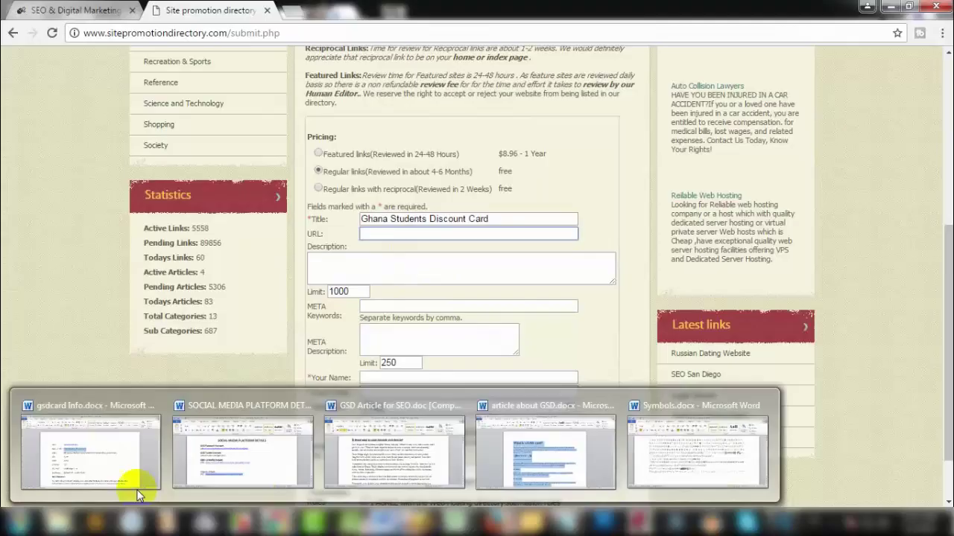
{"action": "left_click", "coordinate": [119, 477]}
{"action": "left_click_drag", "start_coordinate": [390, 201], "coordinate": [288, 198]}
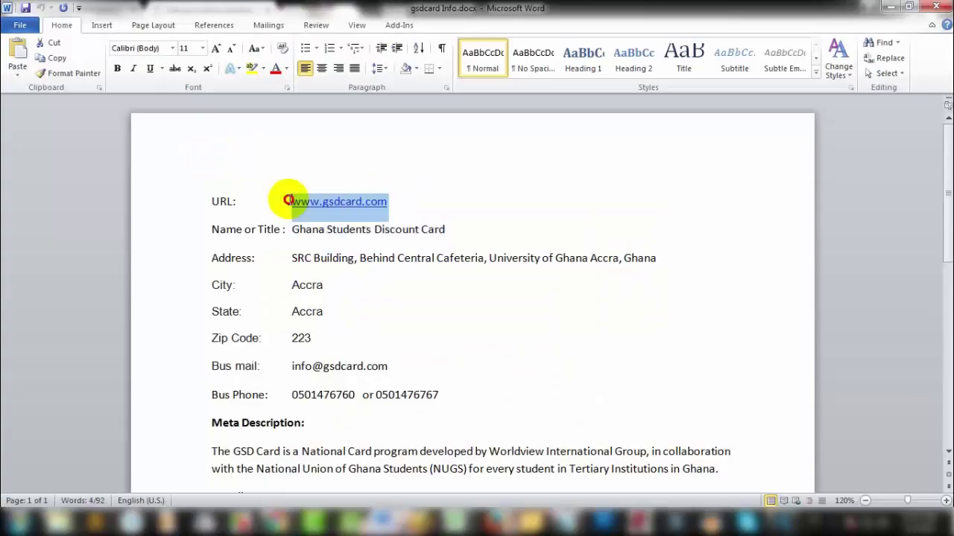
{"action": "left_click", "coordinate": [891, 6]}
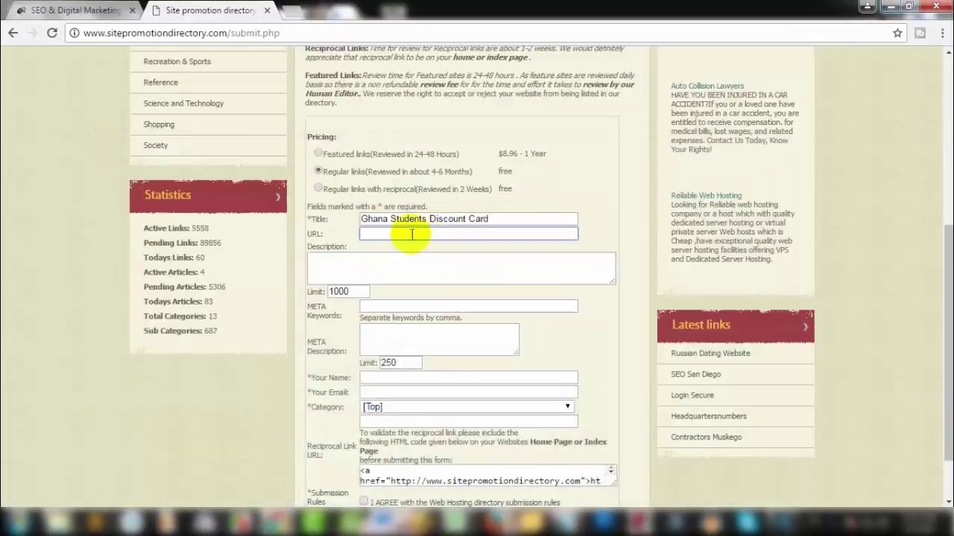
{"action": "left_click", "coordinate": [376, 266]}
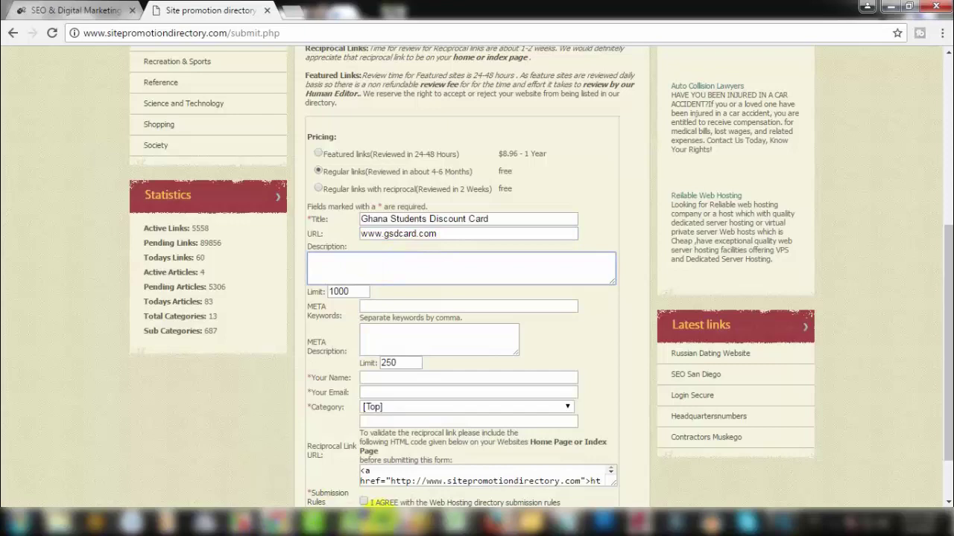
{"action": "left_click", "coordinate": [388, 522]}
{"action": "left_click", "coordinate": [106, 453]}
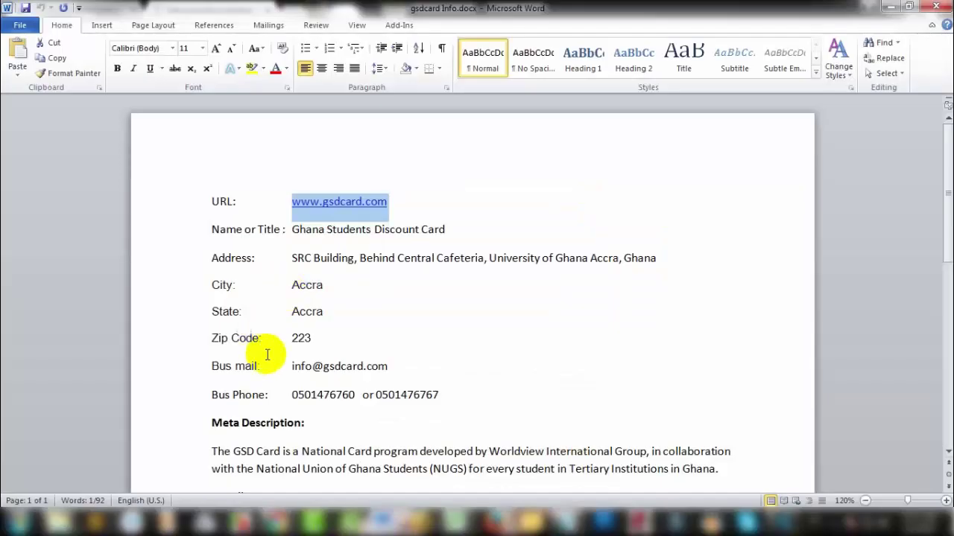
{"action": "scroll", "coordinate": [214, 326], "scroll_direction": "down", "scroll_amount": 3}
Step: Paste the GSD Card meta description from Word into Description, leaving 798 characters
{"action": "left_click_drag", "start_coordinate": [219, 332], "coordinate": [771, 347]}
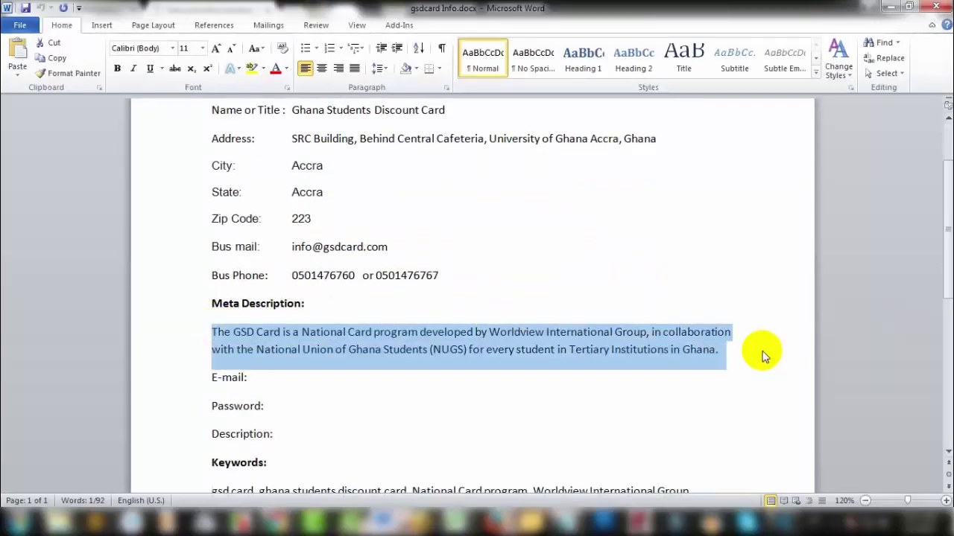
{"action": "left_click", "coordinate": [889, 7]}
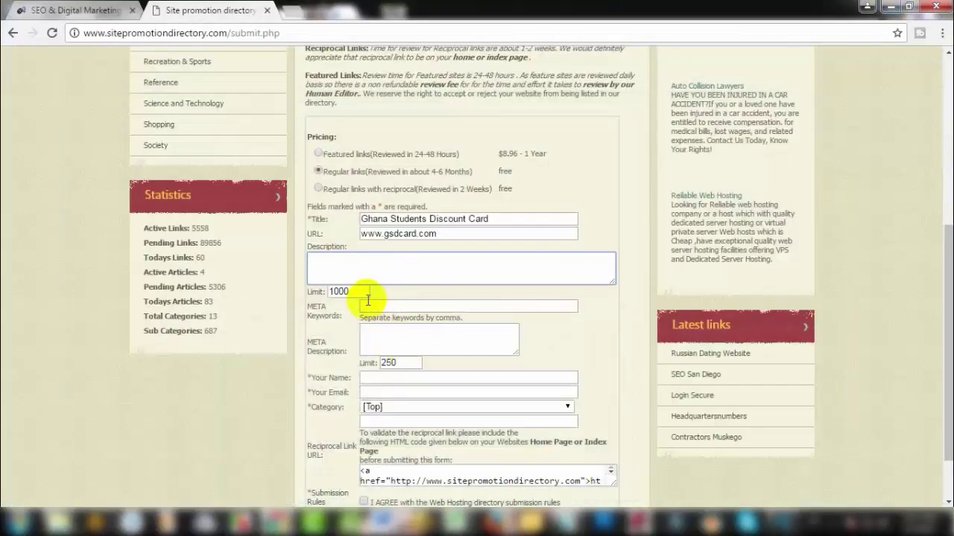
{"action": "key", "text": "ctrl+v"}
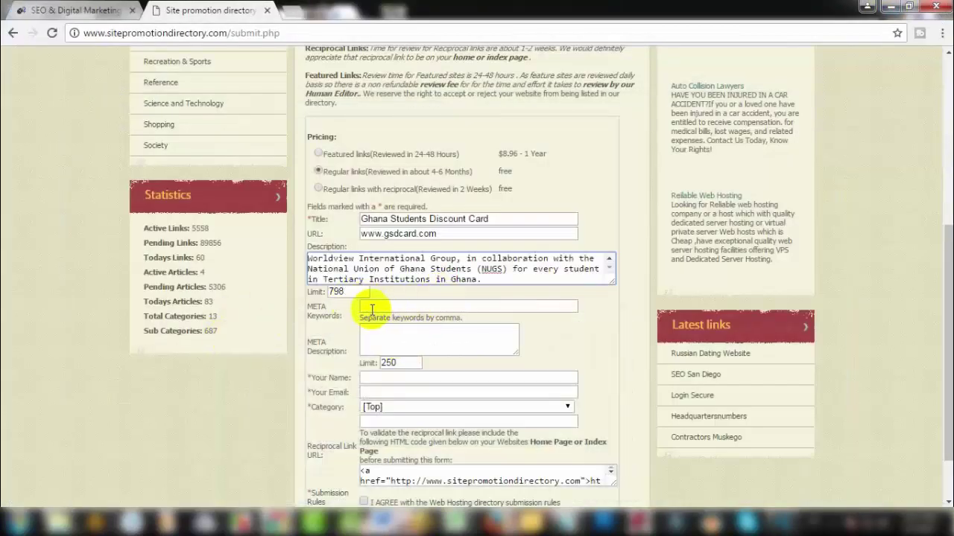
{"action": "left_click", "coordinate": [415, 309]}
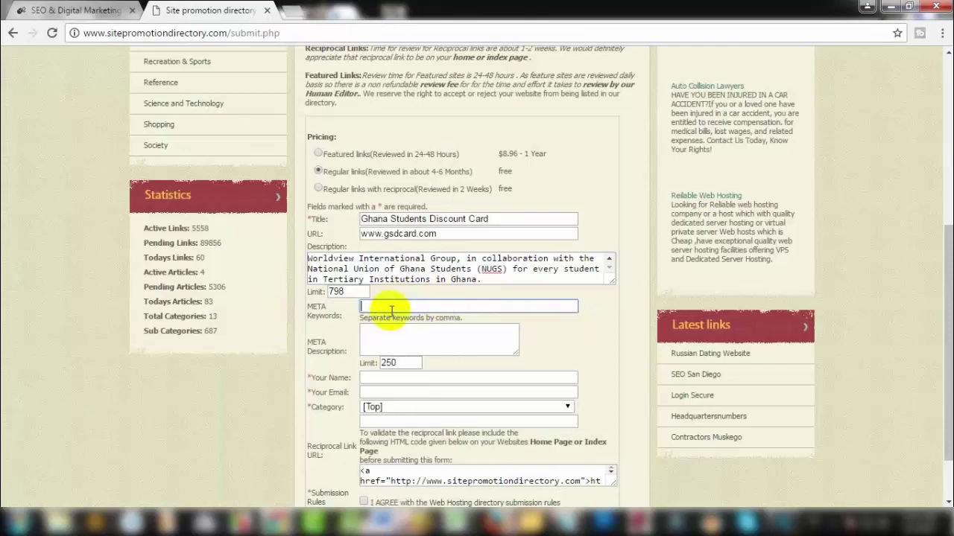
{"action": "left_click", "coordinate": [64, 443]}
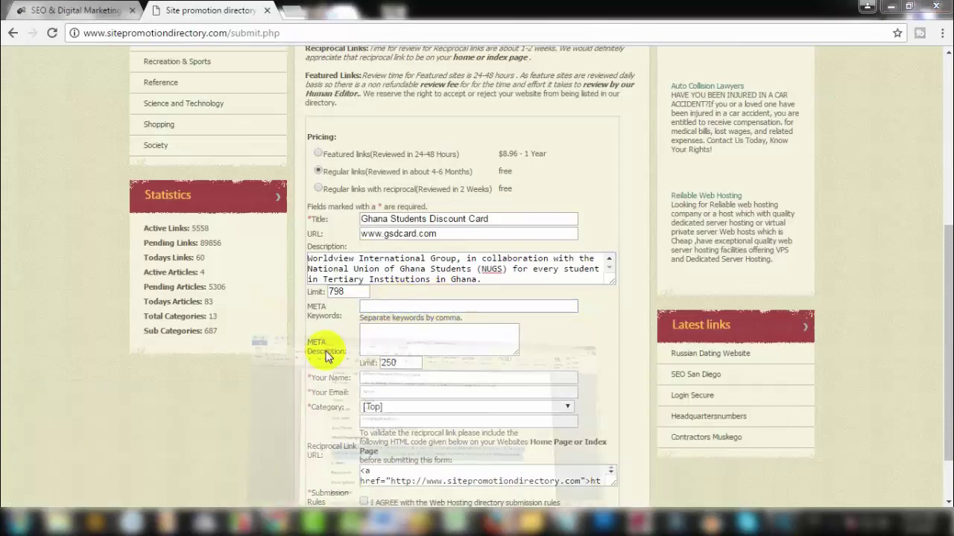
Step: Copy the GSD Card keyword list ending 'E-GSD Card' from Word into META Keywords
{"action": "scroll", "coordinate": [251, 373], "scroll_direction": "down", "scroll_amount": 1}
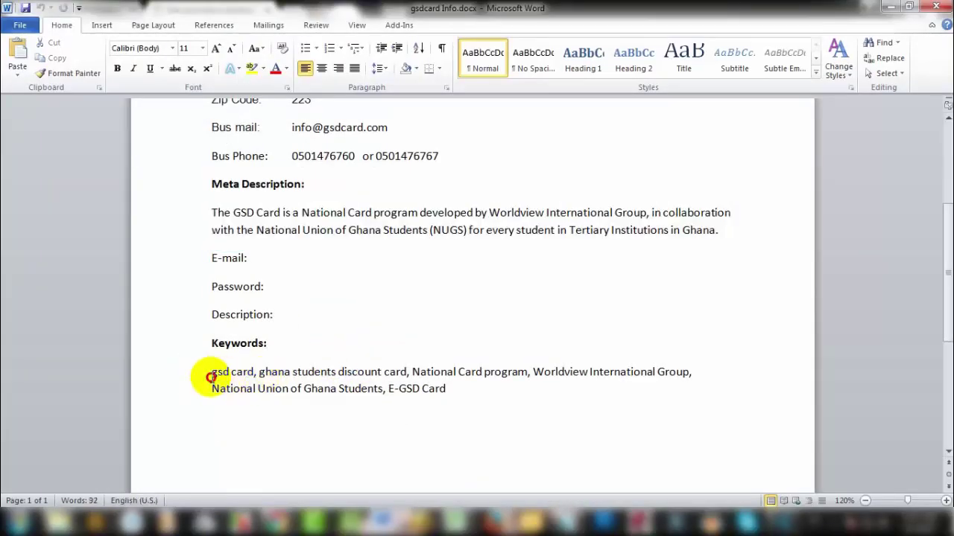
{"action": "left_click_drag", "start_coordinate": [207, 379], "coordinate": [505, 398]}
{"action": "left_click", "coordinate": [890, 6]}
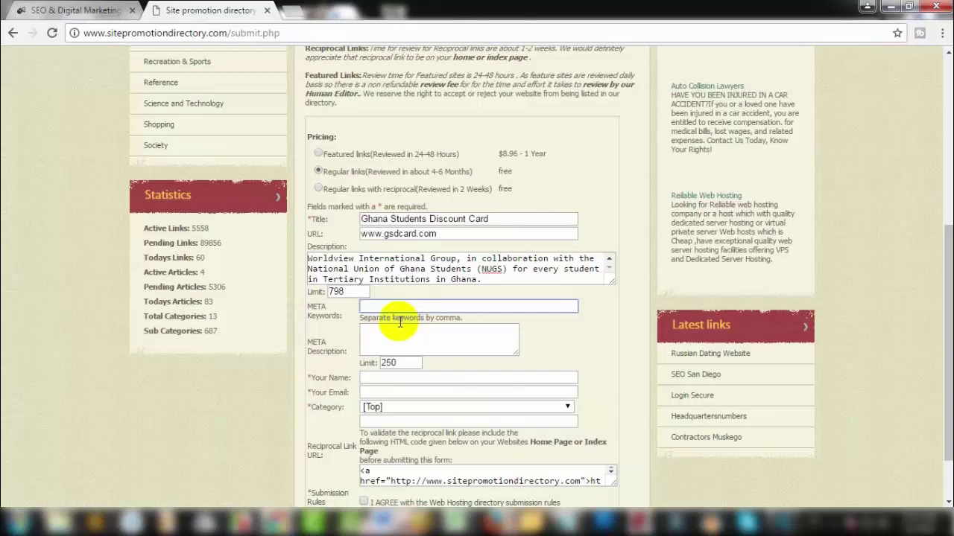
{"action": "key", "text": "ctrl+v"}
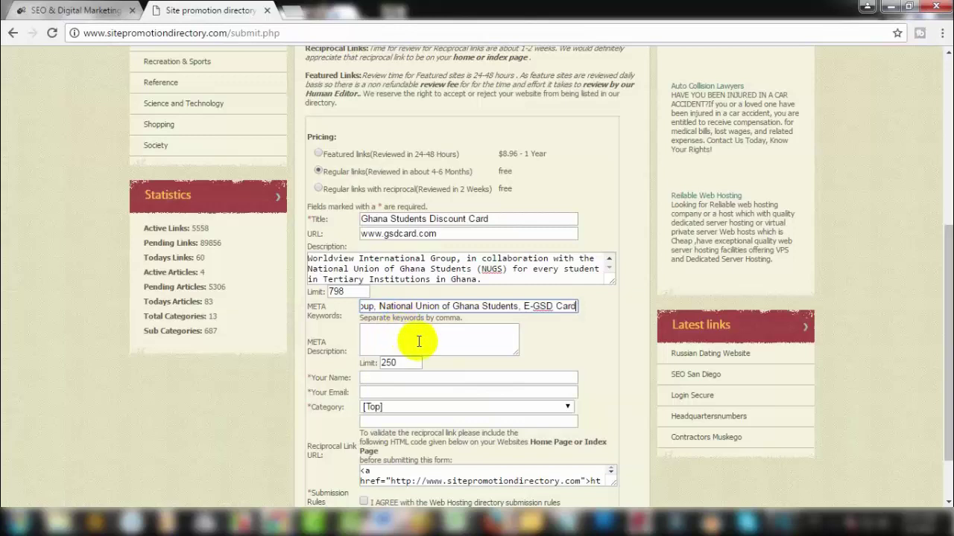
{"action": "left_click", "coordinate": [419, 342]}
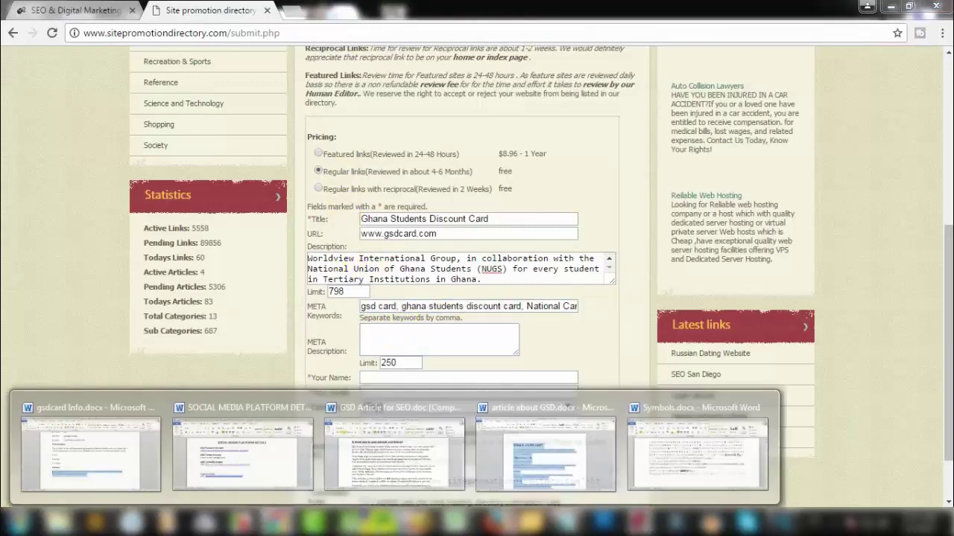
Step: Paste the GSD Card program paragraph into META Description and enlarge the box
{"action": "left_click", "coordinate": [116, 456]}
{"action": "left_click_drag", "start_coordinate": [213, 213], "coordinate": [779, 232]}
{"action": "left_click", "coordinate": [900, 6]}
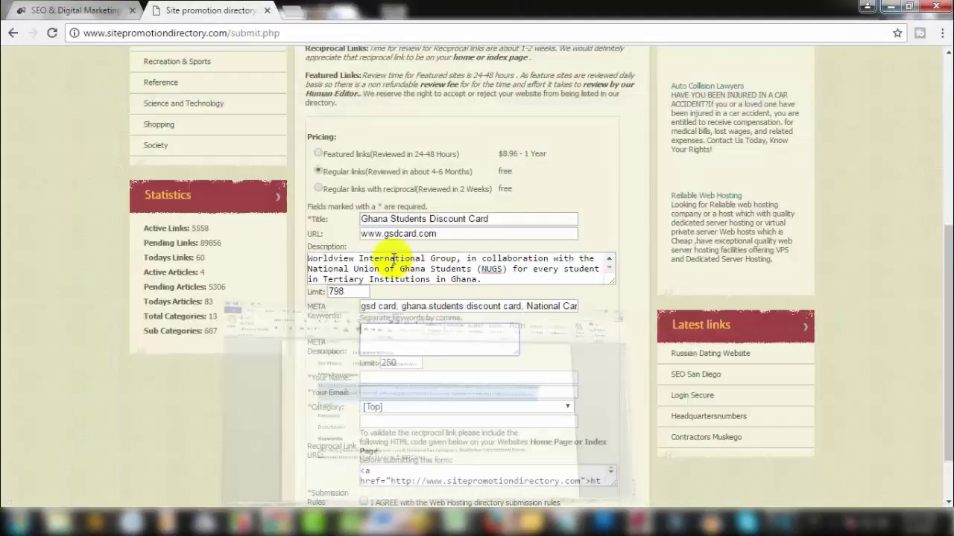
{"action": "key", "text": "ctrl+v"}
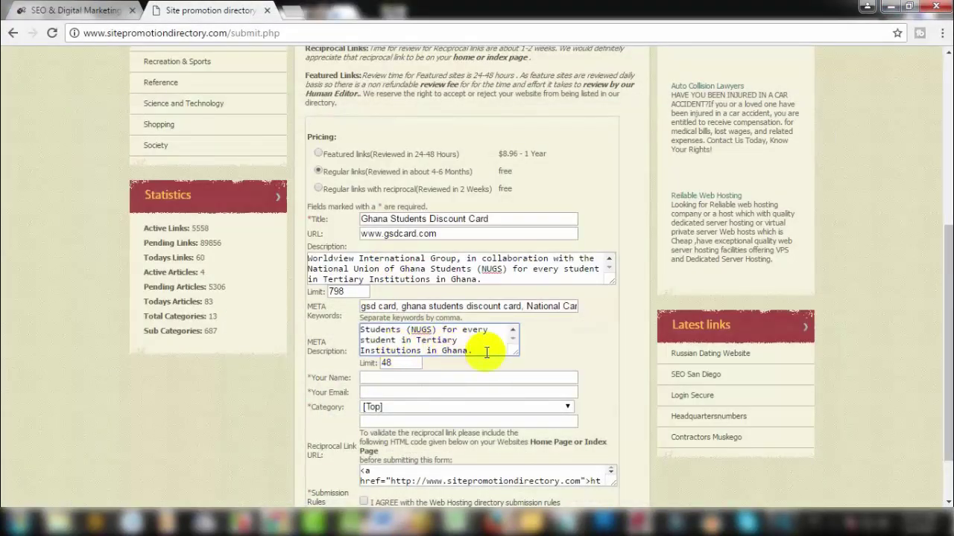
{"action": "left_click_drag", "start_coordinate": [516, 353], "coordinate": [613, 378]}
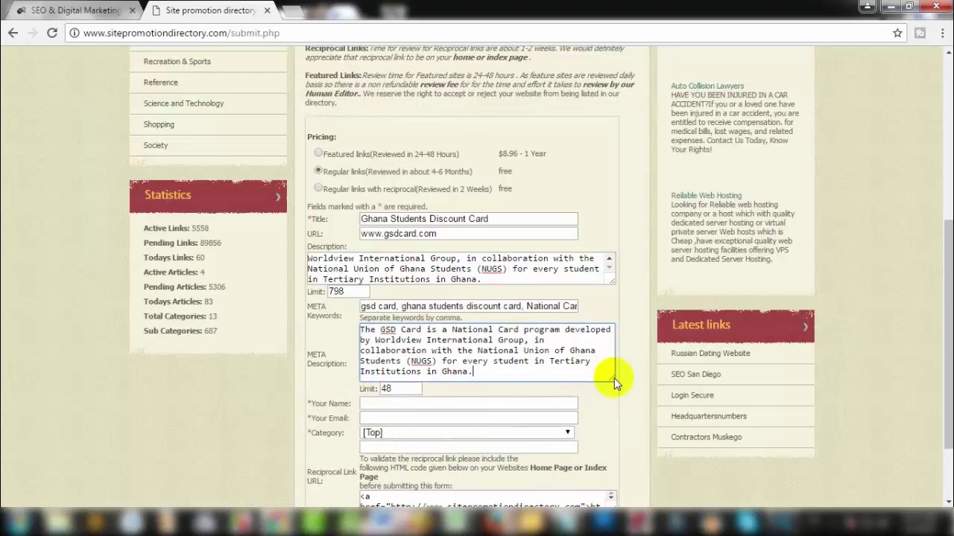
Step: Check the META Description text, then place the cursor at the end of Description
{"action": "left_click", "coordinate": [376, 340]}
{"action": "key", "text": "ctrl+a"}
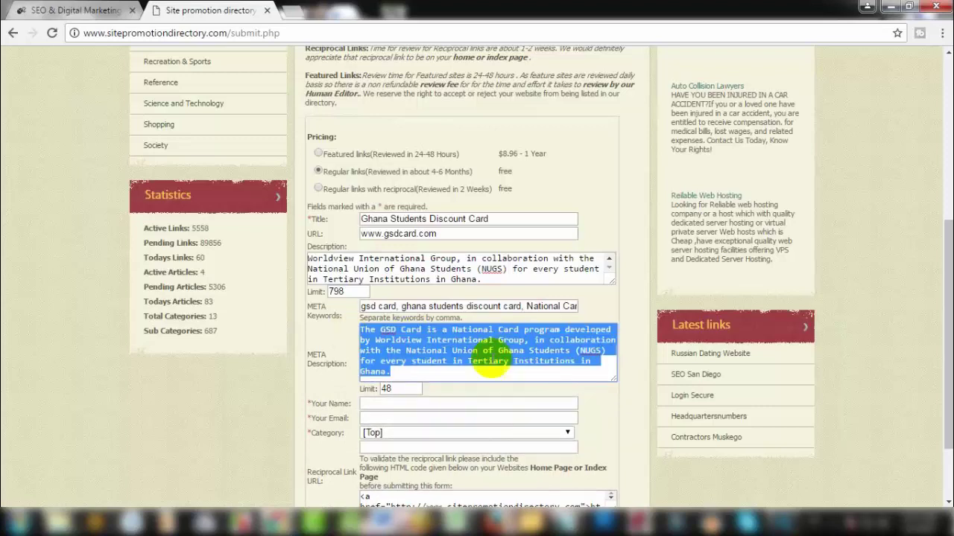
{"action": "left_click", "coordinate": [492, 358]}
{"action": "left_click", "coordinate": [451, 269]}
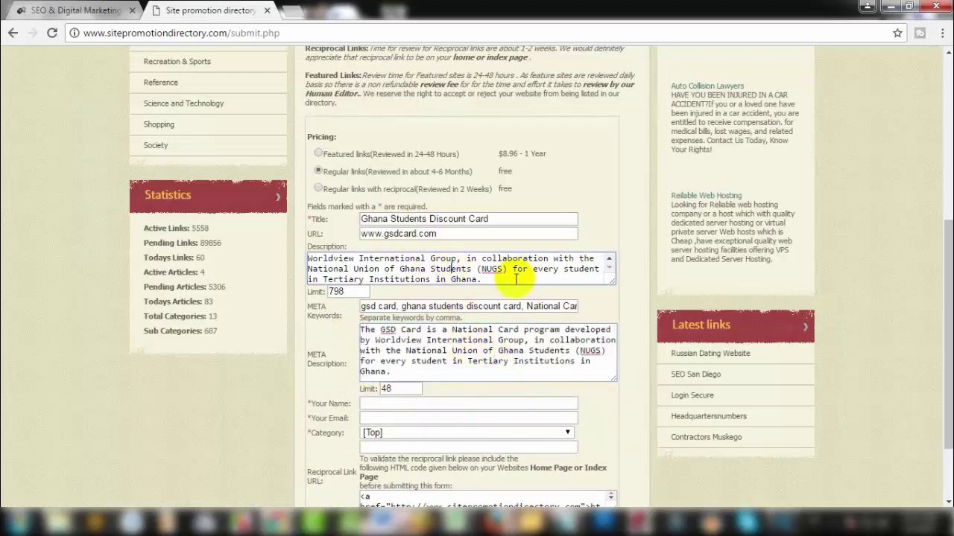
{"action": "left_click_drag", "start_coordinate": [353, 294], "coordinate": [312, 293]}
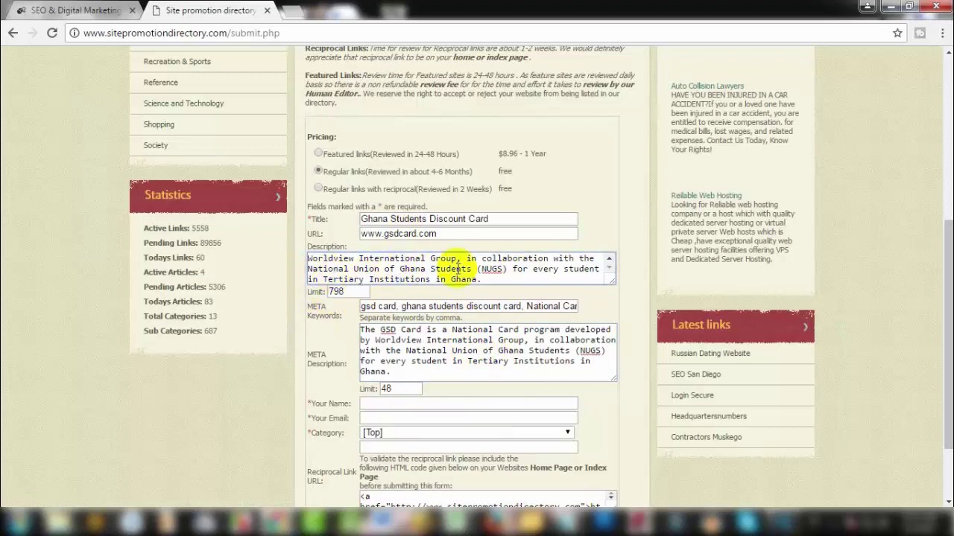
{"action": "left_click", "coordinate": [503, 278]}
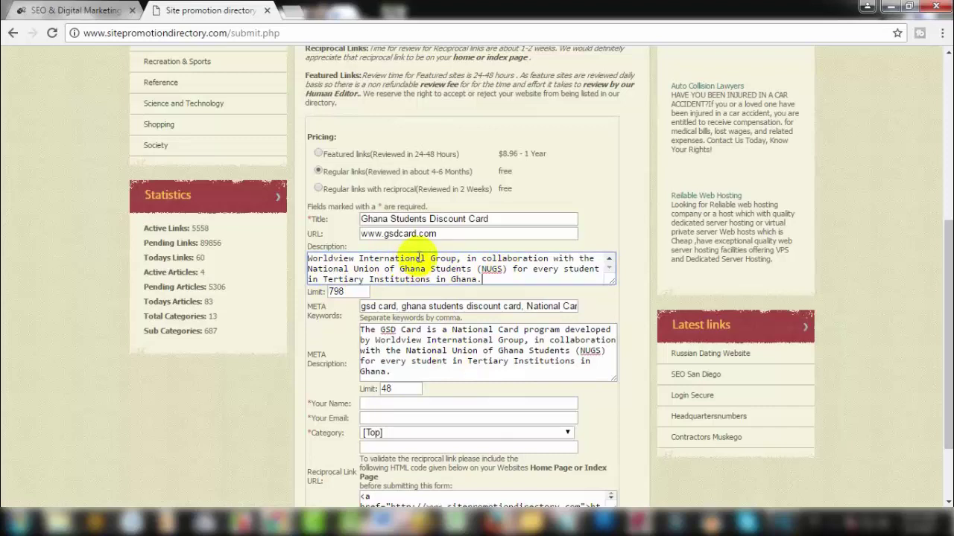
Step: Look through the GSD Article for SEO document in Word
{"action": "mouse_move", "coordinate": [392, 522]}
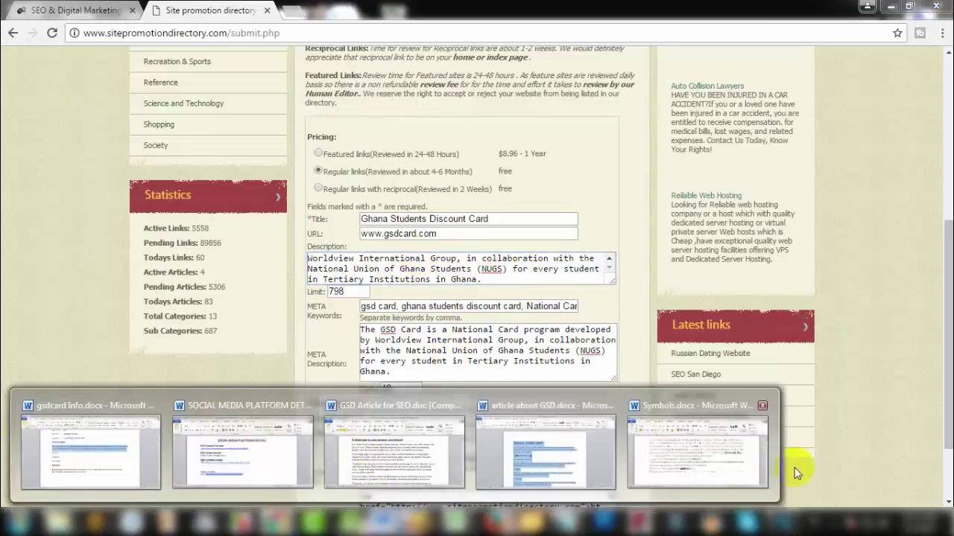
{"action": "left_click", "coordinate": [389, 458]}
{"action": "scroll", "coordinate": [321, 271], "scroll_direction": "down", "scroll_amount": 3}
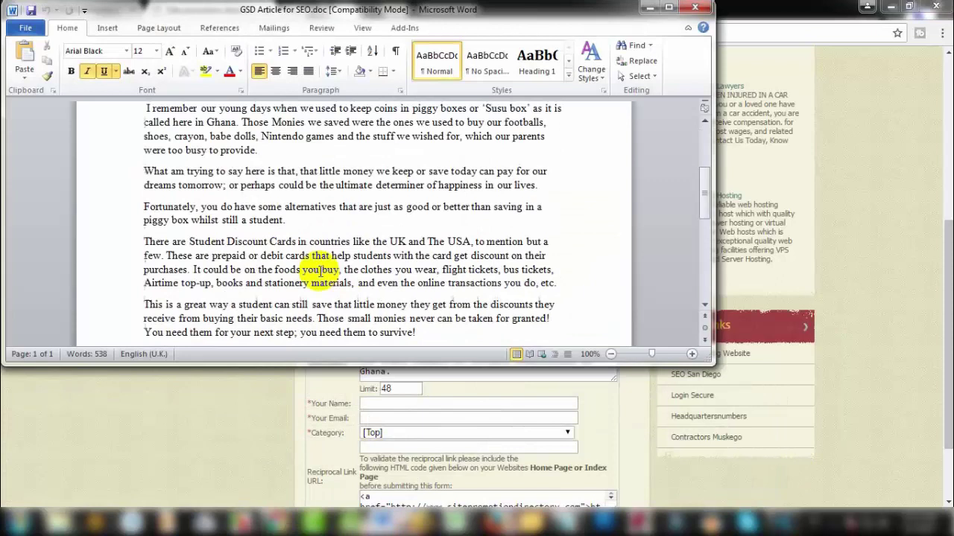
{"action": "scroll", "coordinate": [321, 270], "scroll_direction": "down", "scroll_amount": 9}
{"action": "scroll", "coordinate": [275, 317], "scroll_direction": "up", "scroll_amount": 4}
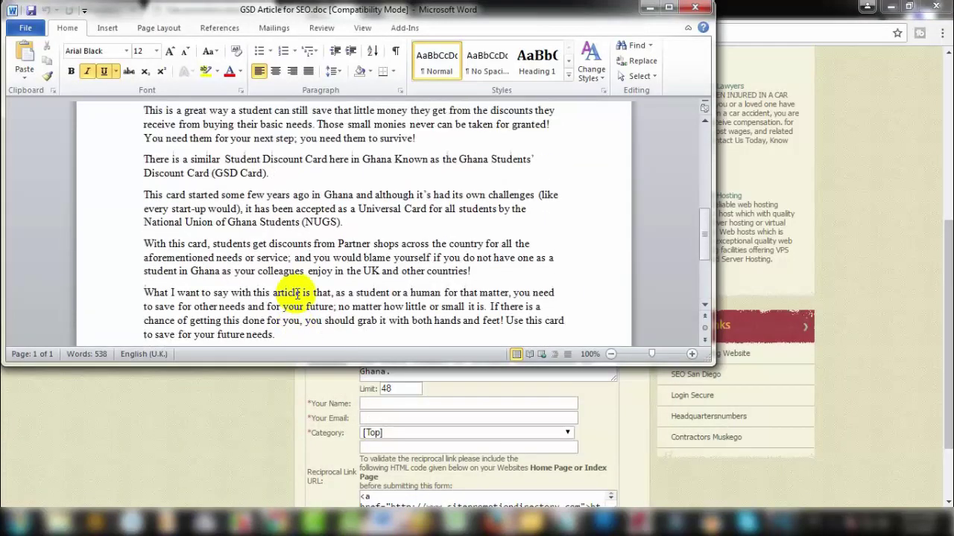
{"action": "scroll", "coordinate": [292, 293], "scroll_direction": "up", "scroll_amount": 6}
{"action": "scroll", "coordinate": [351, 298], "scroll_direction": "down", "scroll_amount": 2}
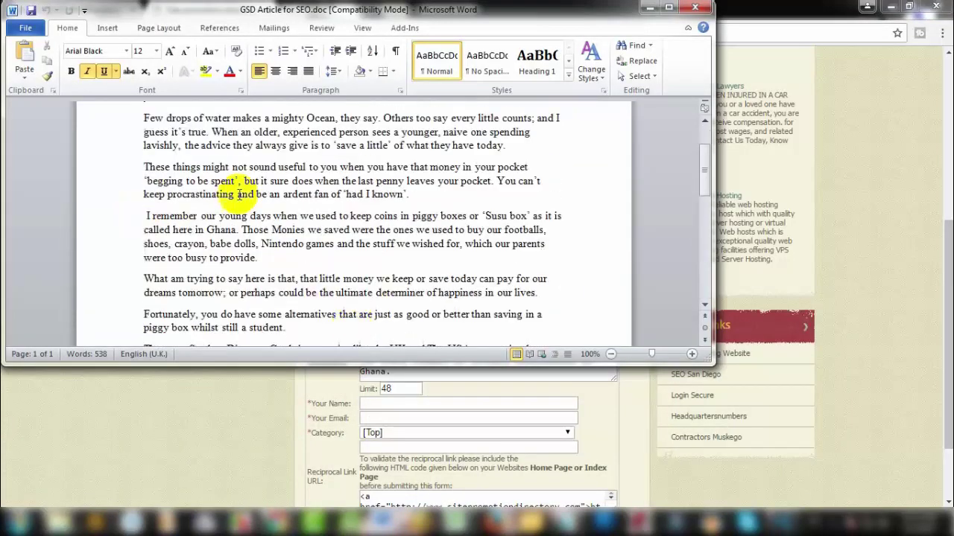
Step: Replace the Description with article about GSD.docx's opening paragraph, leaving 771 characters
{"action": "mouse_move", "coordinate": [380, 523]}
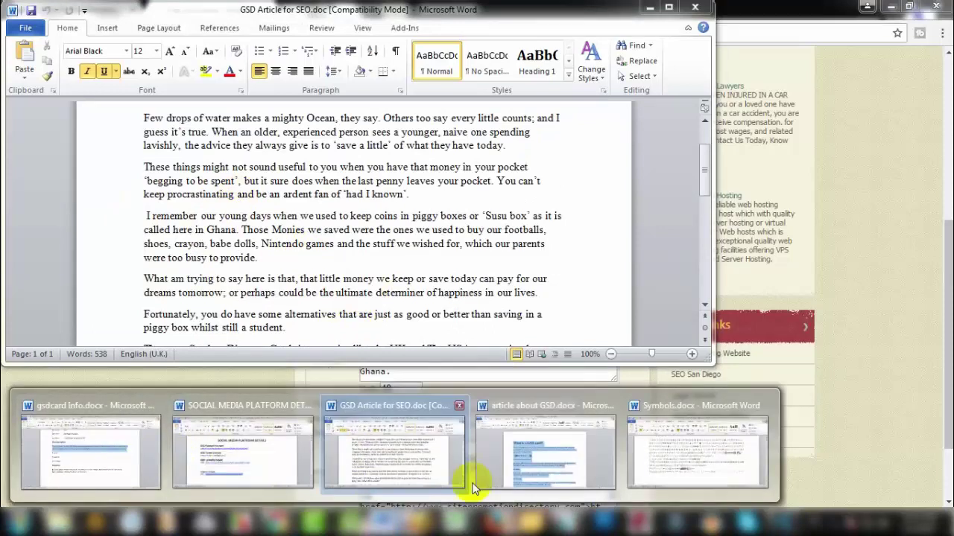
{"action": "left_click", "coordinate": [579, 480]}
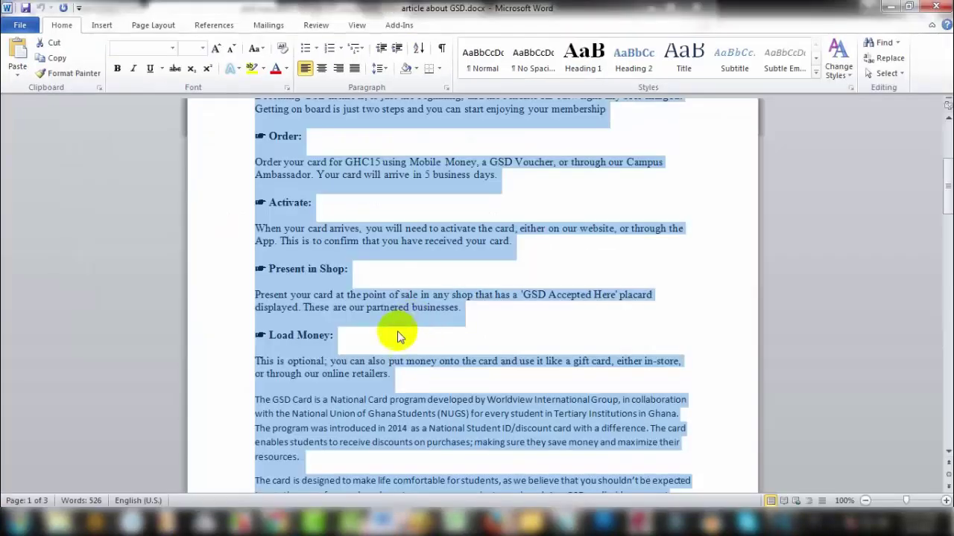
{"action": "scroll", "coordinate": [398, 337], "scroll_direction": "up", "scroll_amount": 5}
{"action": "left_click", "coordinate": [383, 302]}
{"action": "left_click", "coordinate": [256, 223]}
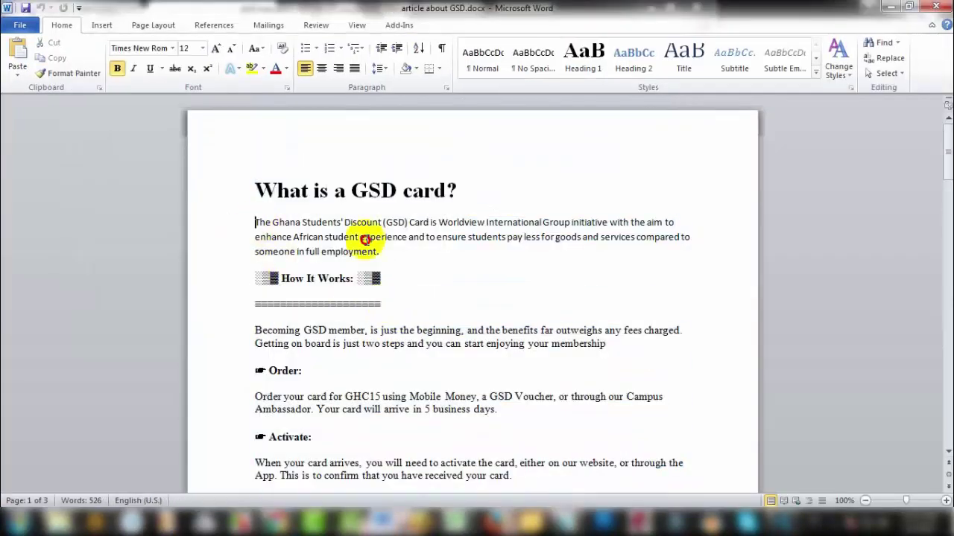
{"action": "triple_click", "coordinate": [366, 240]}
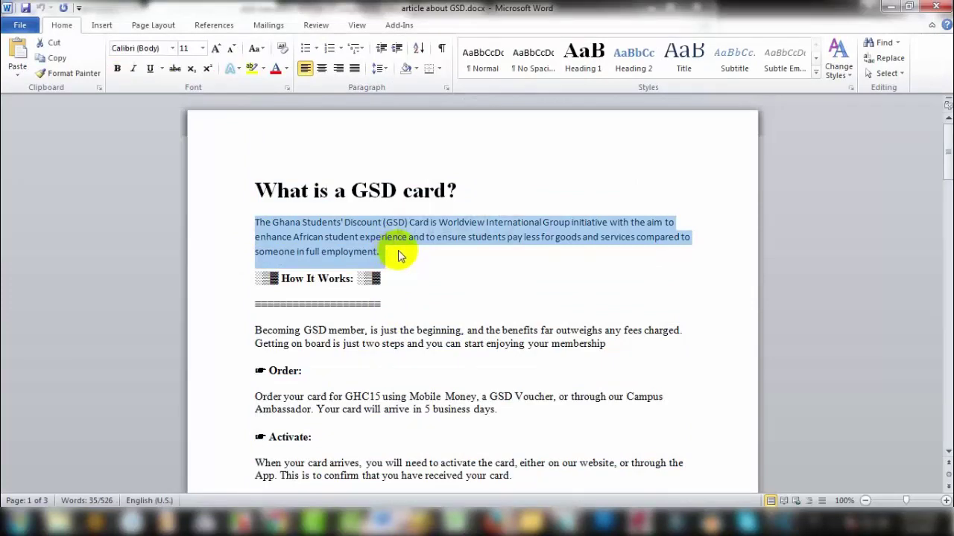
{"action": "left_click", "coordinate": [283, 523]}
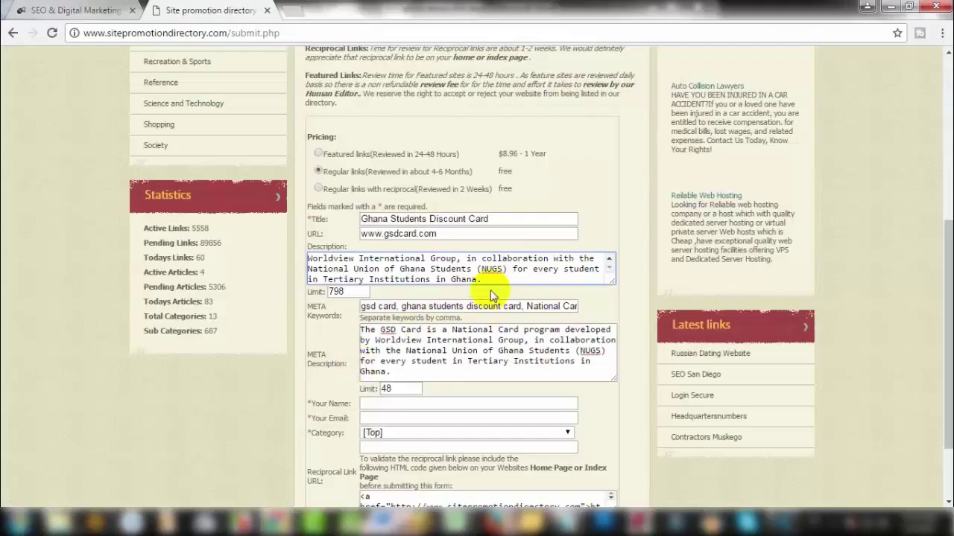
{"action": "key", "text": "ctrl+a"}
{"action": "key", "text": "ctrl+v"}
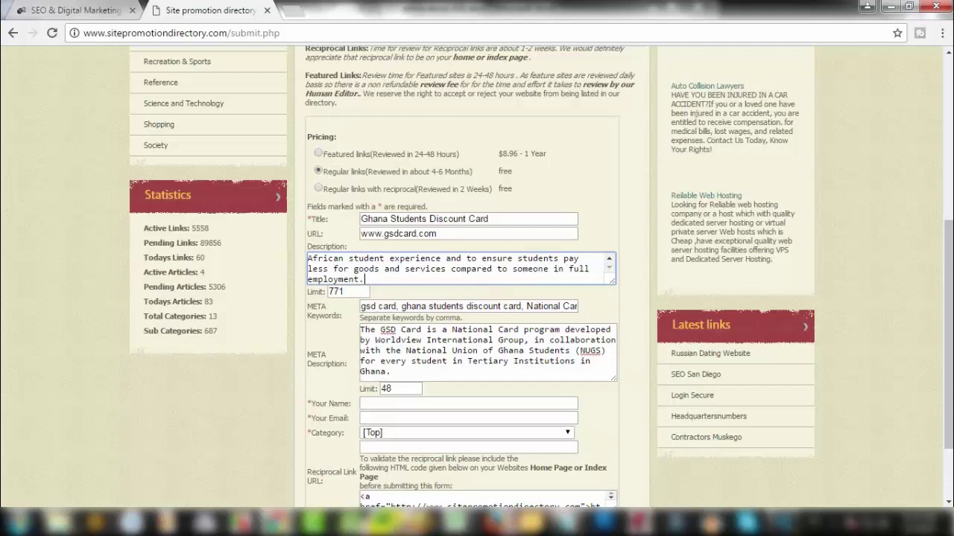
Step: Copy the GSD Card paragraphs from article about GSD.docx and return to the form
{"action": "mouse_move", "coordinate": [397, 517]}
{"action": "left_click", "coordinate": [681, 436]}
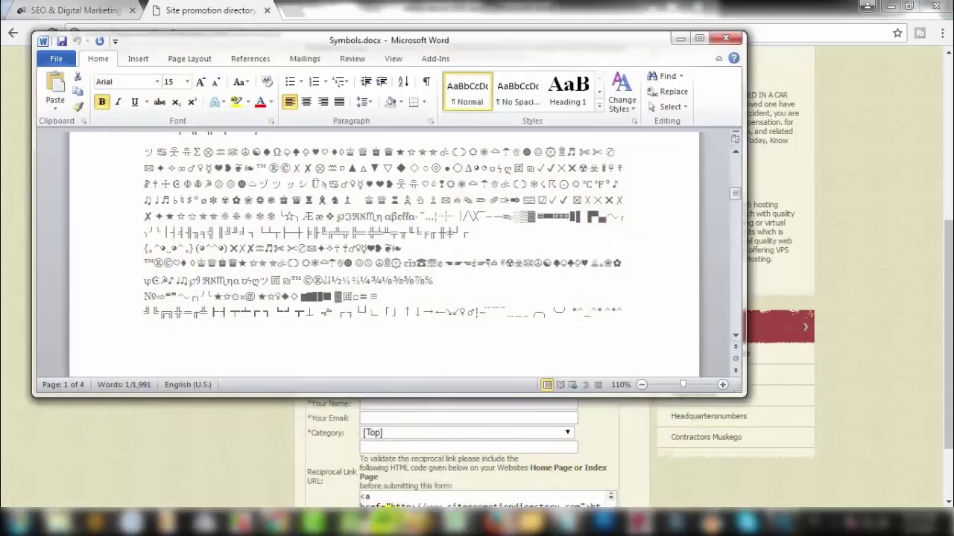
{"action": "left_click", "coordinate": [376, 443]}
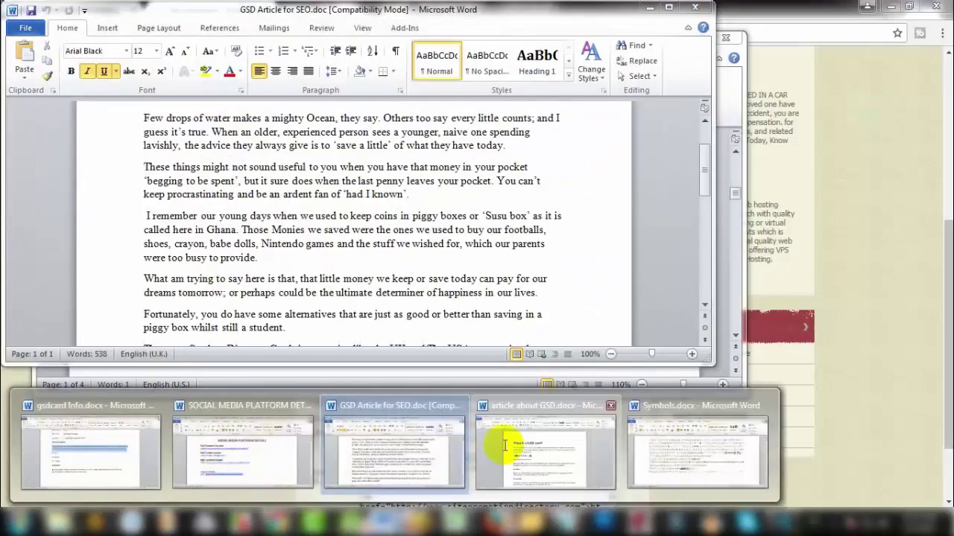
{"action": "left_click", "coordinate": [504, 446]}
{"action": "scroll", "coordinate": [290, 298], "scroll_direction": "down", "scroll_amount": 6}
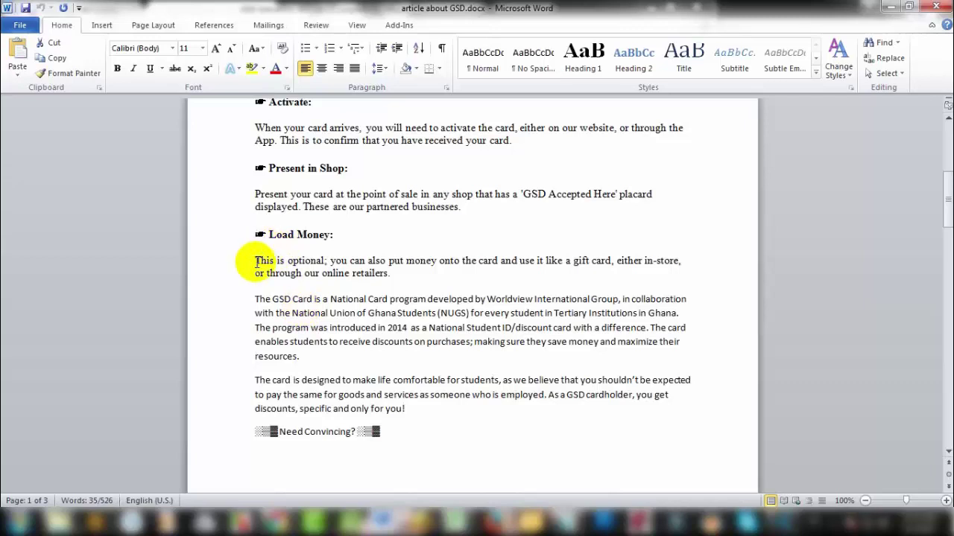
{"action": "left_click_drag", "start_coordinate": [254, 298], "coordinate": [405, 339]}
{"action": "key", "text": "ctrl+c"}
{"action": "scroll", "coordinate": [380, 395], "scroll_direction": "down", "scroll_amount": 2}
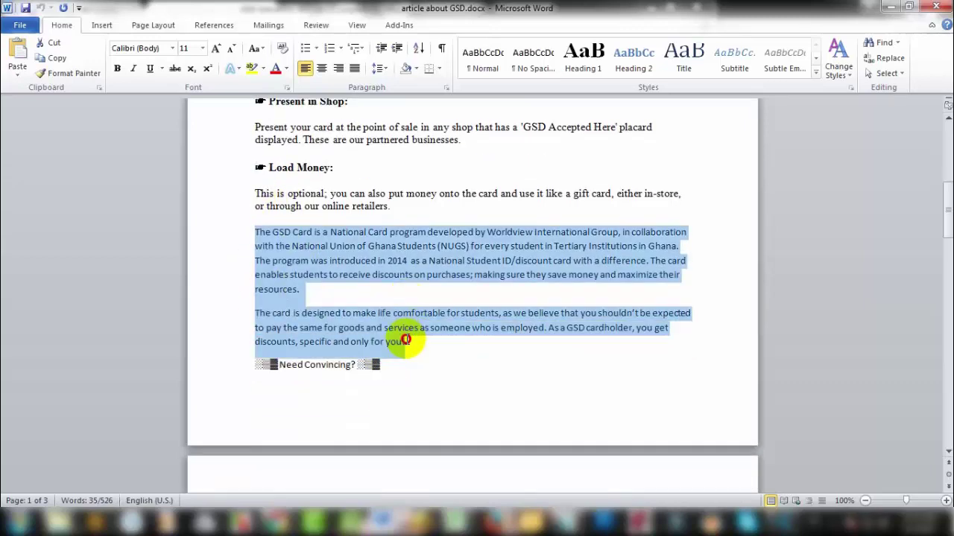
{"action": "left_click", "coordinate": [891, 6]}
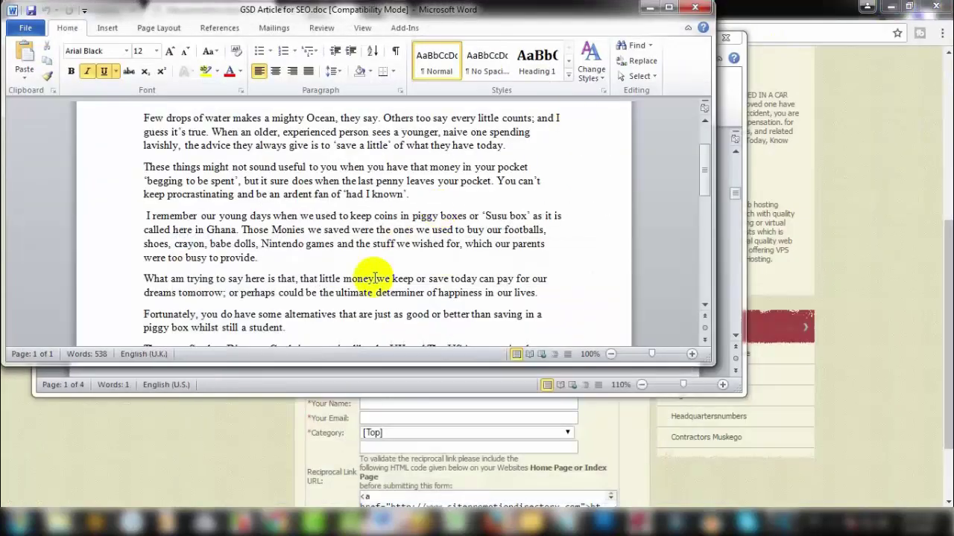
{"action": "left_click", "coordinate": [317, 465]}
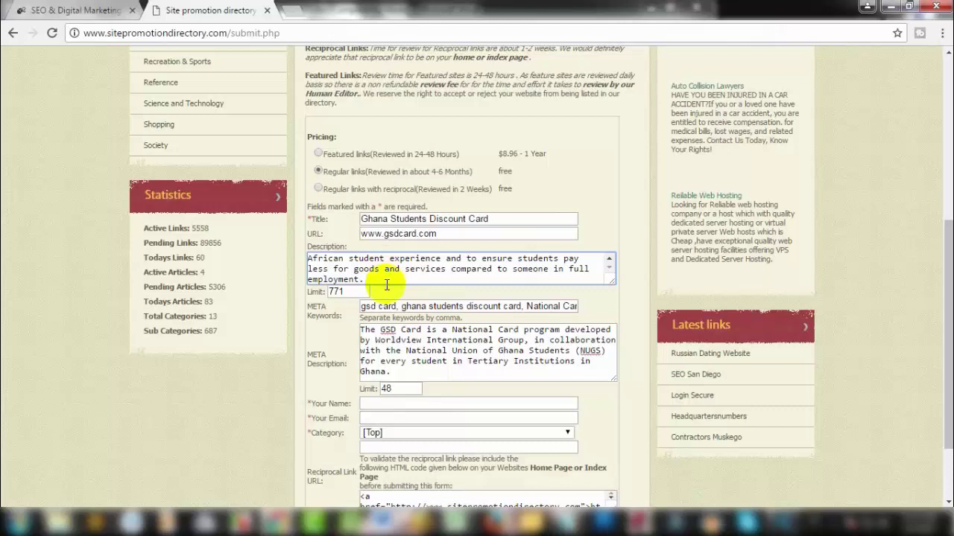
Step: Add the two GSD Card paragraphs ending 'only for you!' to Description, separated by blank lines
{"action": "key", "text": "Return"}
{"action": "key", "text": "ctrl+v"}
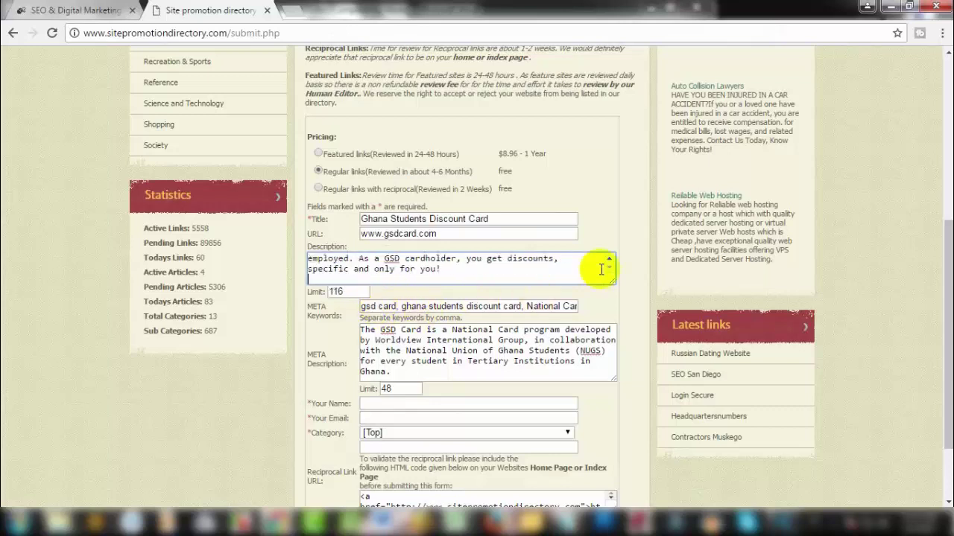
{"action": "left_click_drag", "start_coordinate": [611, 280], "coordinate": [639, 403]}
{"action": "scroll", "coordinate": [583, 292], "scroll_direction": "up", "scroll_amount": 2}
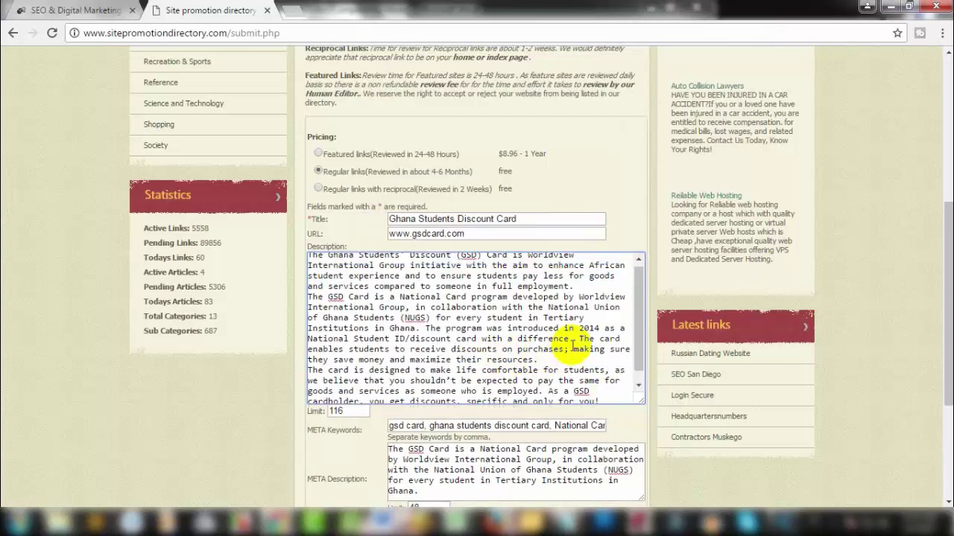
{"action": "key", "text": "Return"}
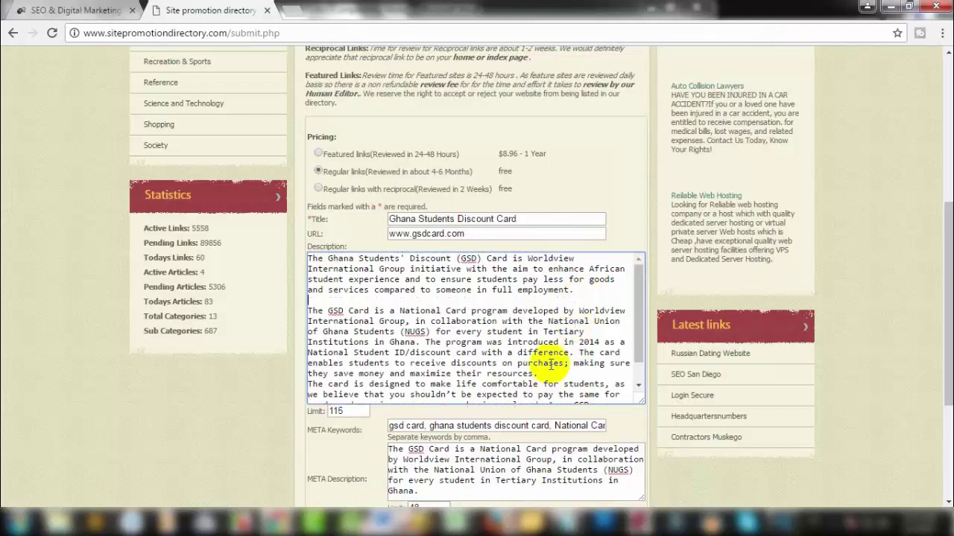
{"action": "key", "text": "Return"}
{"action": "scroll", "coordinate": [550, 373], "scroll_direction": "up", "scroll_amount": 3}
{"action": "scroll", "coordinate": [339, 237], "scroll_direction": "down", "scroll_amount": 4}
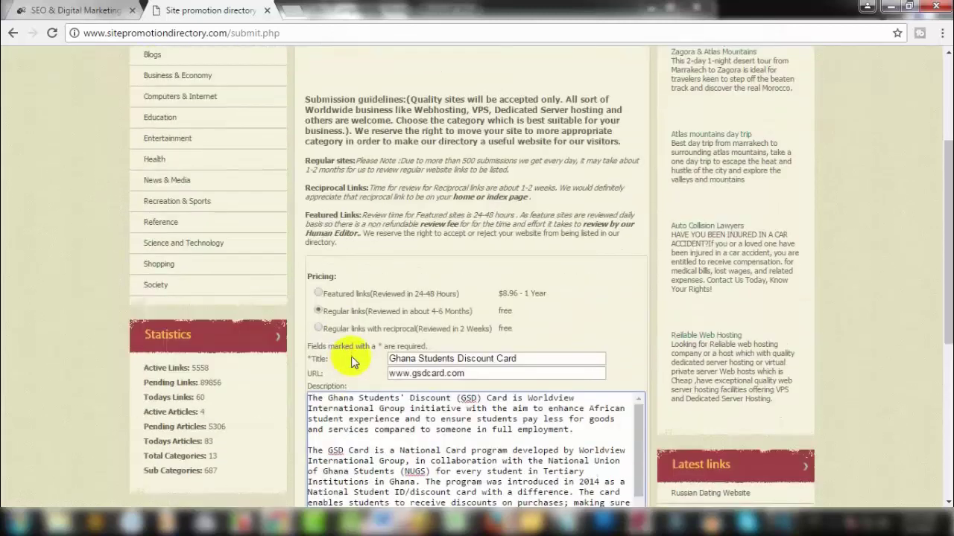
{"action": "scroll", "coordinate": [340, 328], "scroll_direction": "down", "scroll_amount": 3}
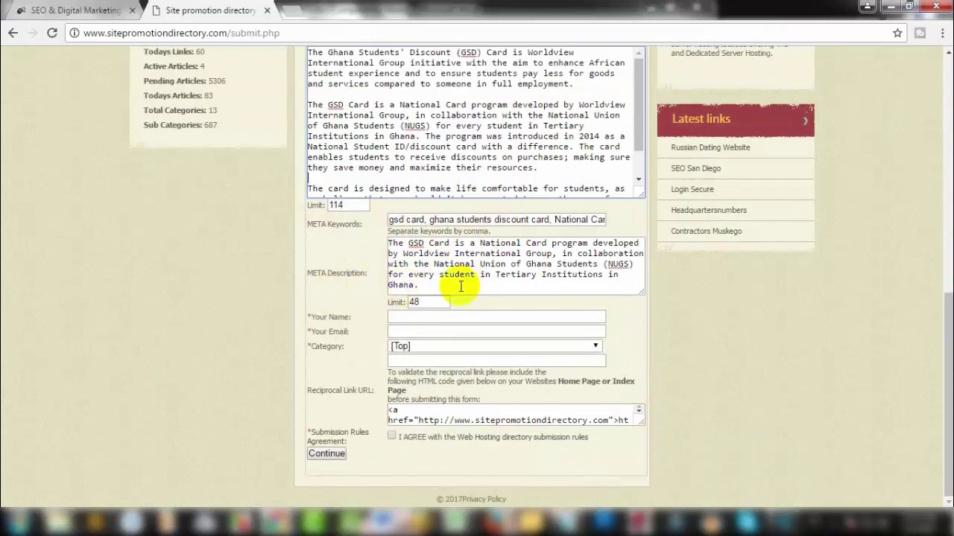
{"action": "left_click", "coordinate": [456, 315]}
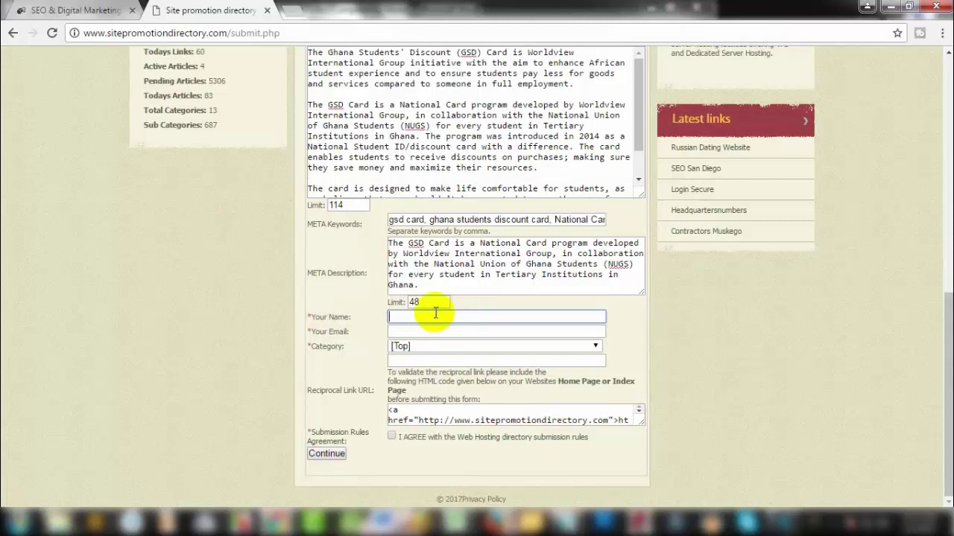
{"action": "left_click", "coordinate": [421, 332]}
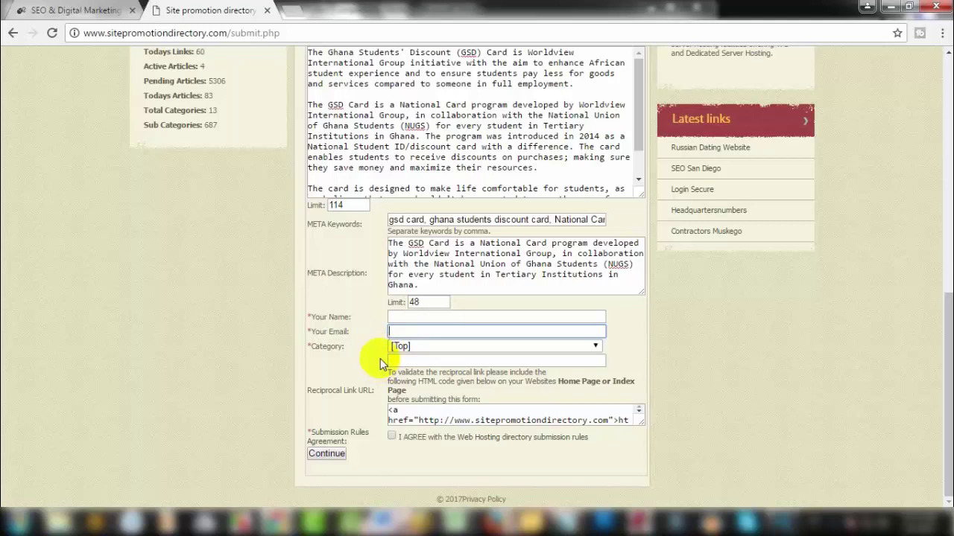
{"action": "left_click", "coordinate": [262, 350]}
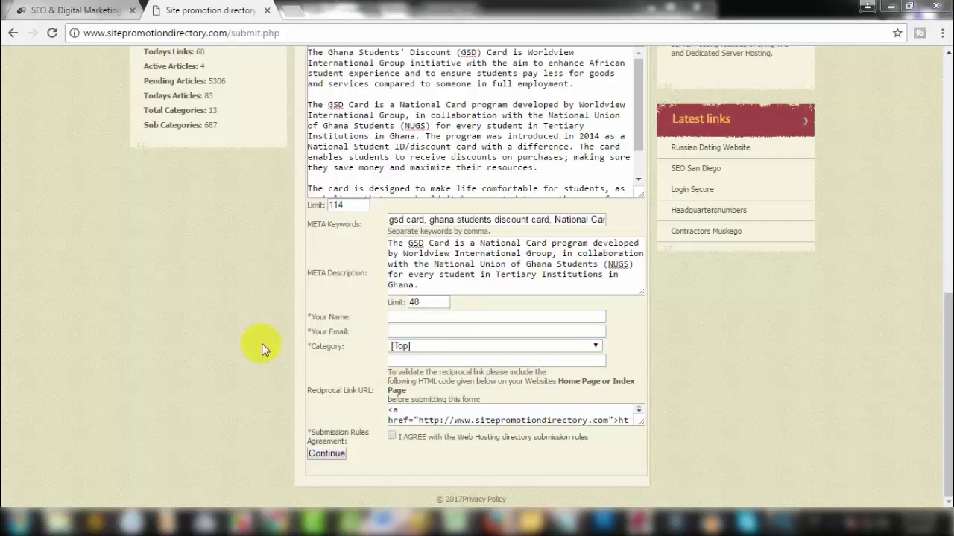
Step: Paste the submitter's full name and e-mail address into the contact fields
{"action": "scroll", "coordinate": [348, 332], "scroll_direction": "up", "scroll_amount": 5}
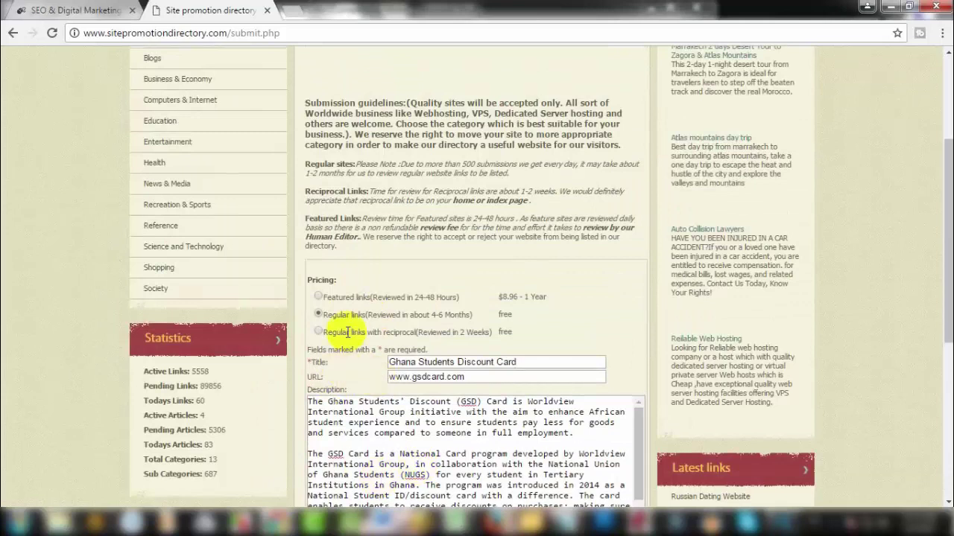
{"action": "scroll", "coordinate": [306, 395], "scroll_direction": "down", "scroll_amount": 1}
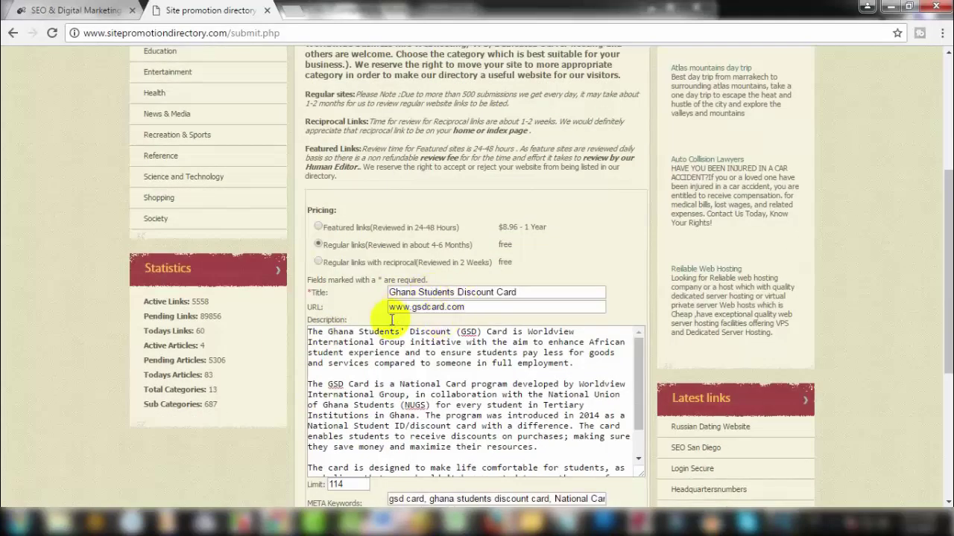
{"action": "scroll", "coordinate": [391, 321], "scroll_direction": "down", "scroll_amount": 5}
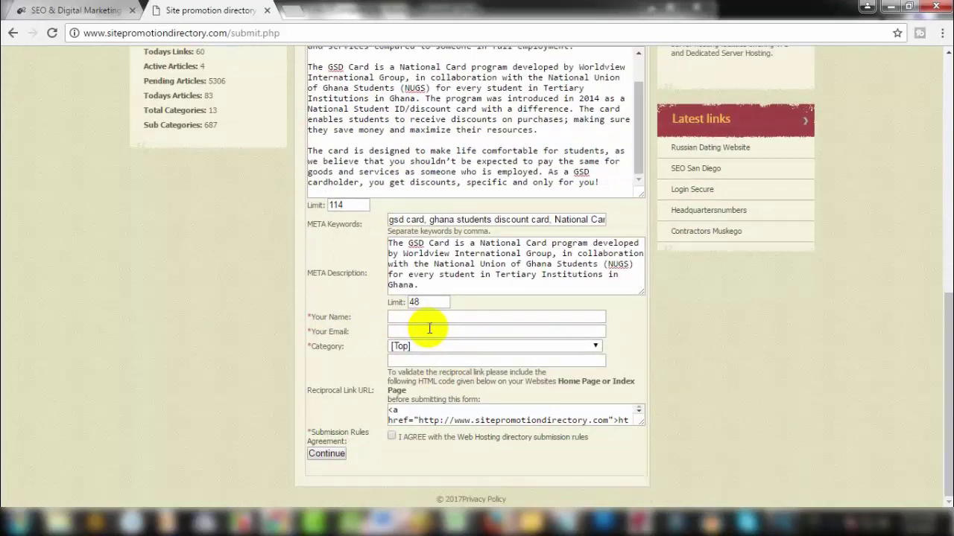
{"action": "left_click", "coordinate": [430, 317]}
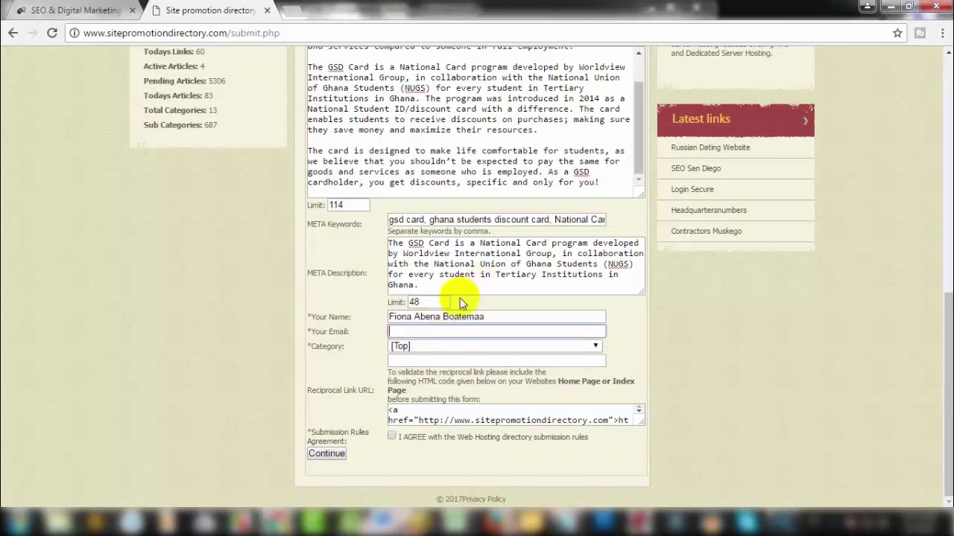
{"action": "left_click_drag", "start_coordinate": [494, 317], "coordinate": [389, 317]}
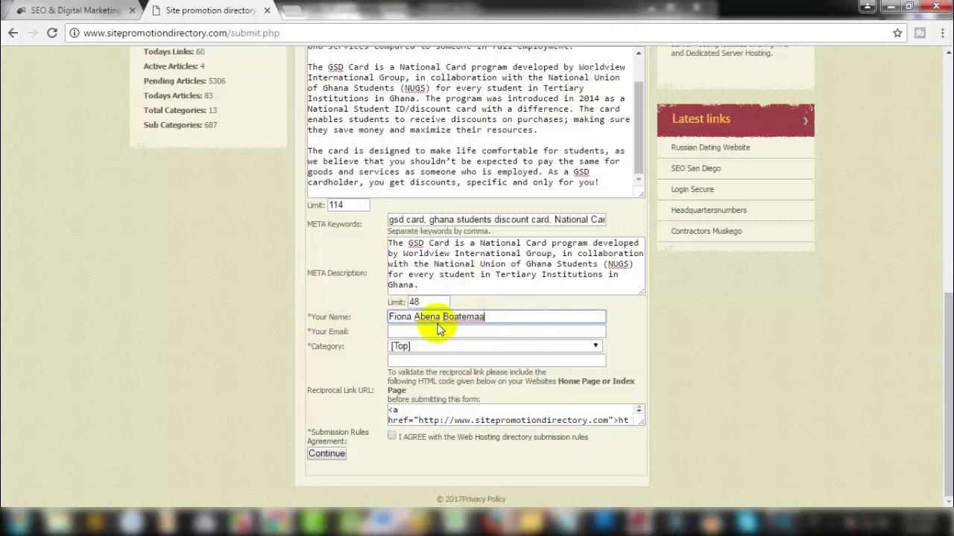
{"action": "left_click", "coordinate": [412, 331]}
{"action": "key", "text": "ctrl+v"}
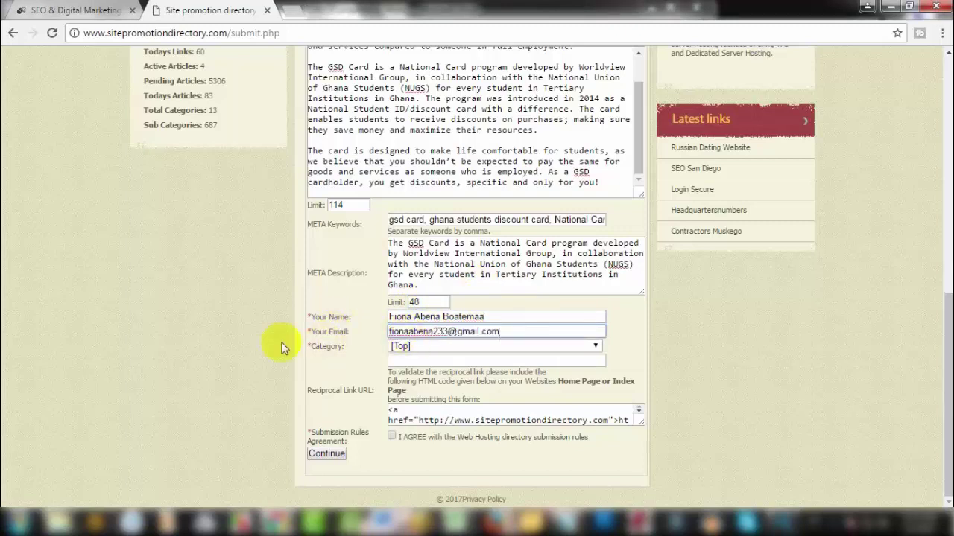
Step: File the link under Education, agree to the rules and submit it
{"action": "left_click", "coordinate": [469, 347]}
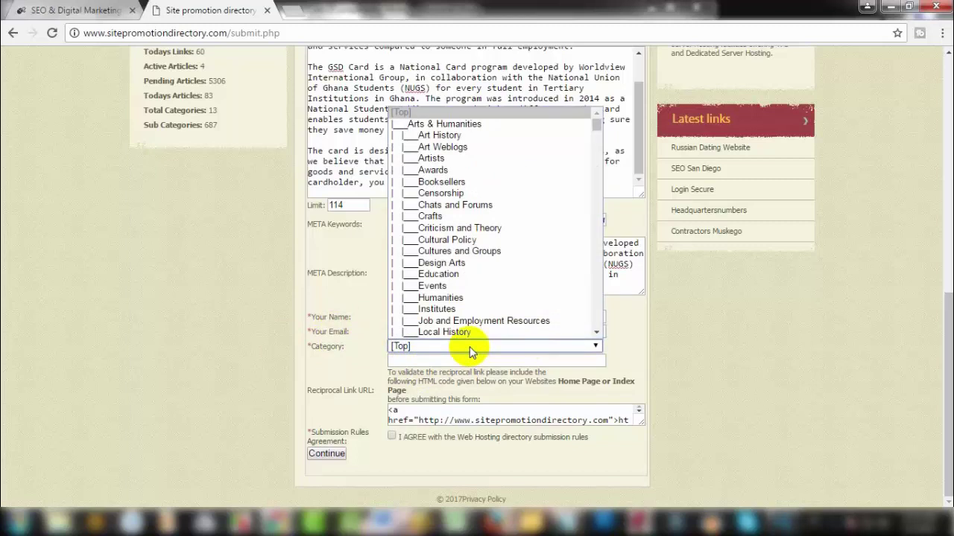
{"action": "left_click", "coordinate": [432, 273]}
{"action": "left_click", "coordinate": [423, 360]}
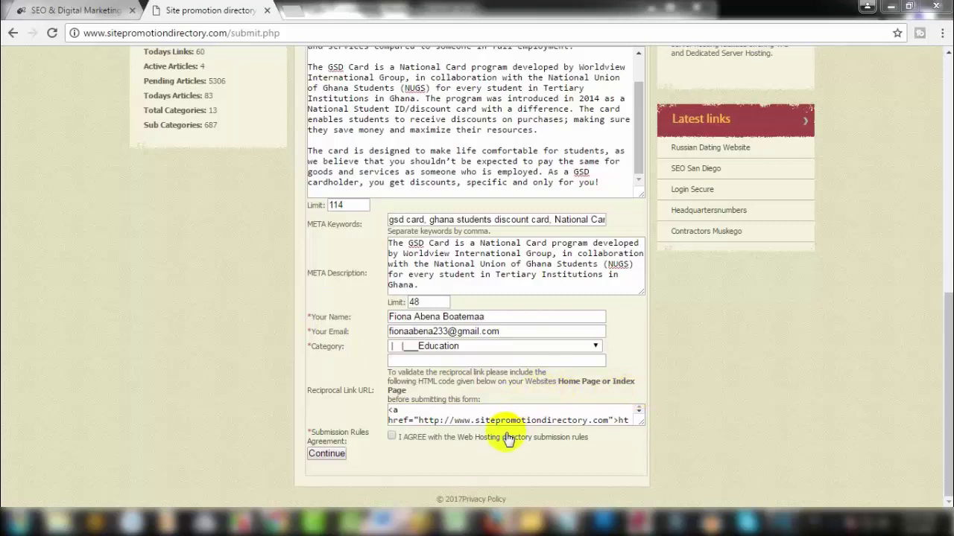
{"action": "triple_click", "coordinate": [324, 391]}
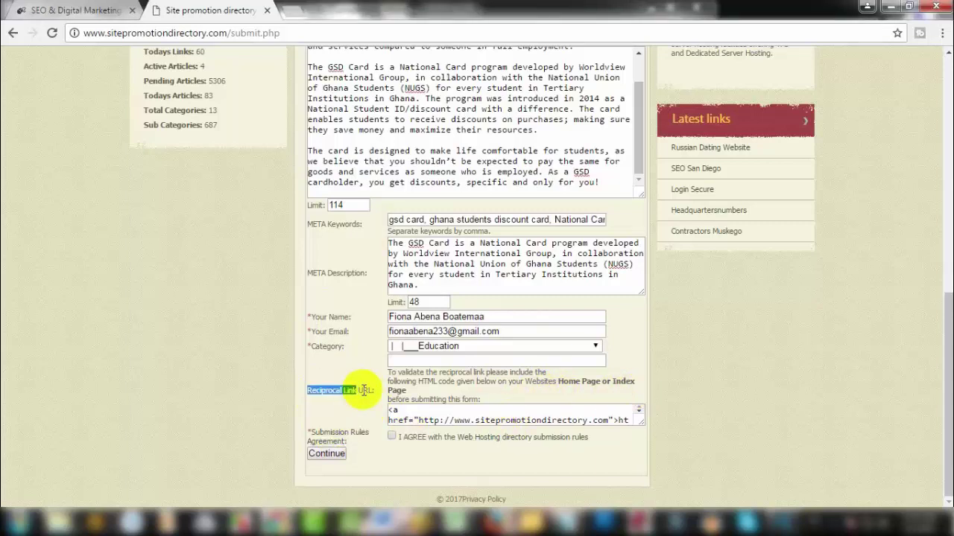
{"action": "triple_click", "coordinate": [366, 437]}
{"action": "left_click", "coordinate": [392, 436]}
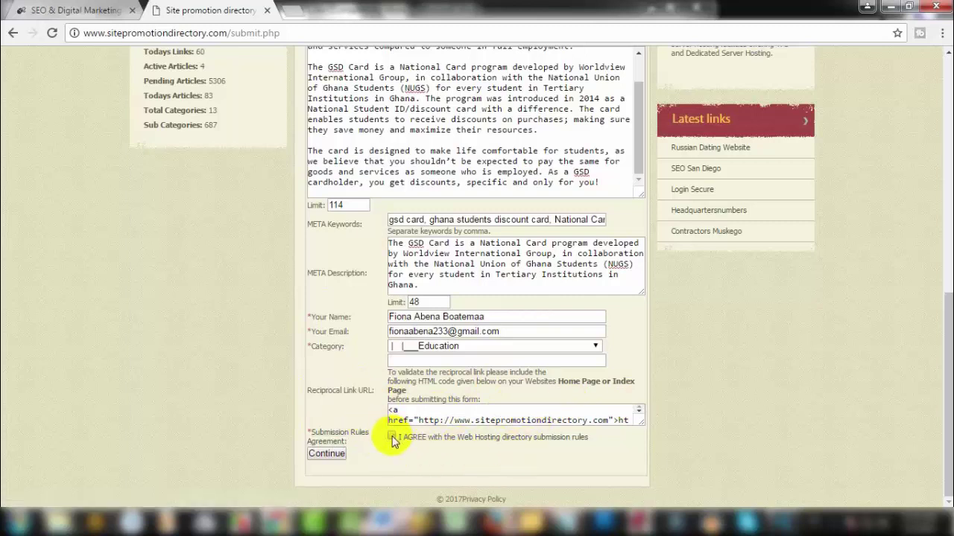
{"action": "left_click", "coordinate": [327, 453]}
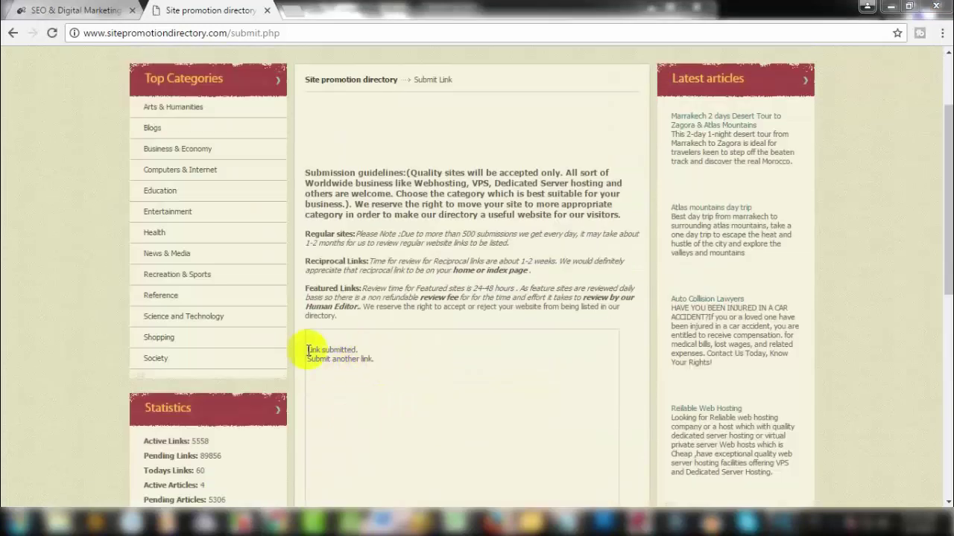
Step: Review the 'Link submitted.' confirmation, then submit the new form from the Reciprocal Link URL field
{"action": "left_click_drag", "start_coordinate": [309, 349], "coordinate": [372, 357]}
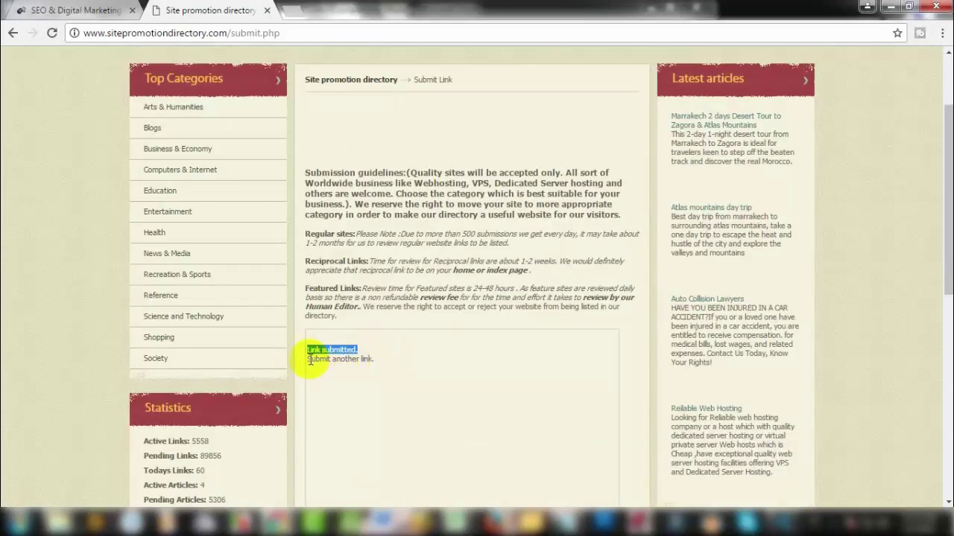
{"action": "left_click_drag", "start_coordinate": [308, 359], "coordinate": [394, 359]}
{"action": "left_click", "coordinate": [400, 363]}
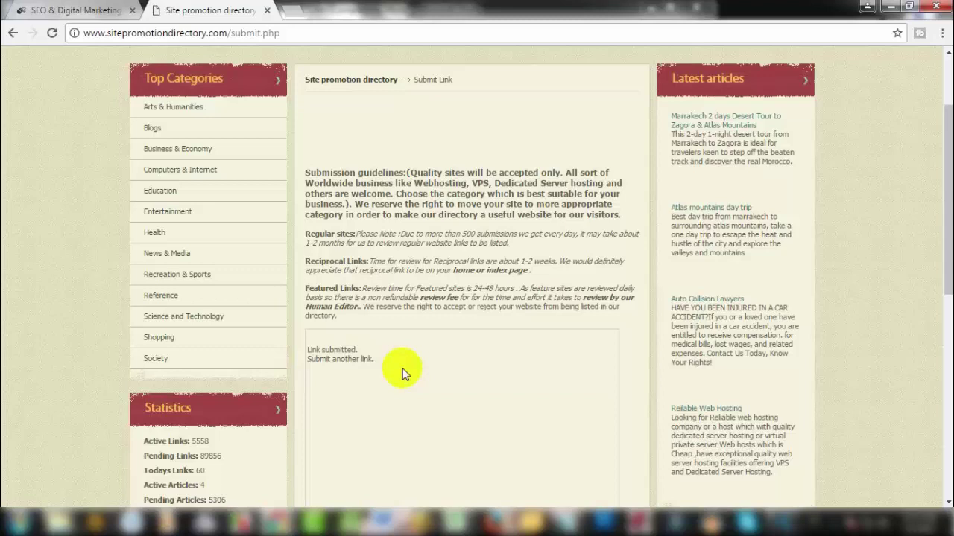
{"action": "scroll", "coordinate": [425, 384], "scroll_direction": "down", "scroll_amount": 6}
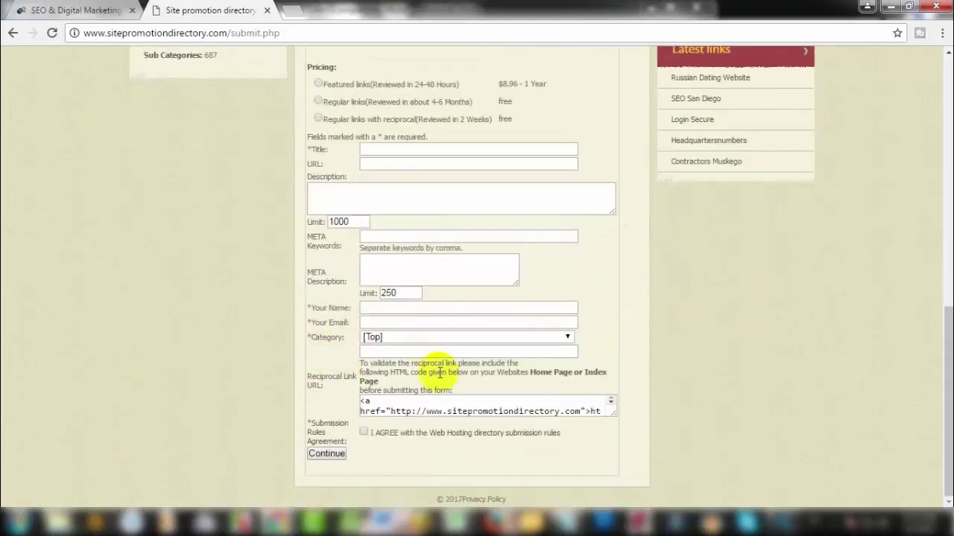
{"action": "left_click", "coordinate": [391, 352]}
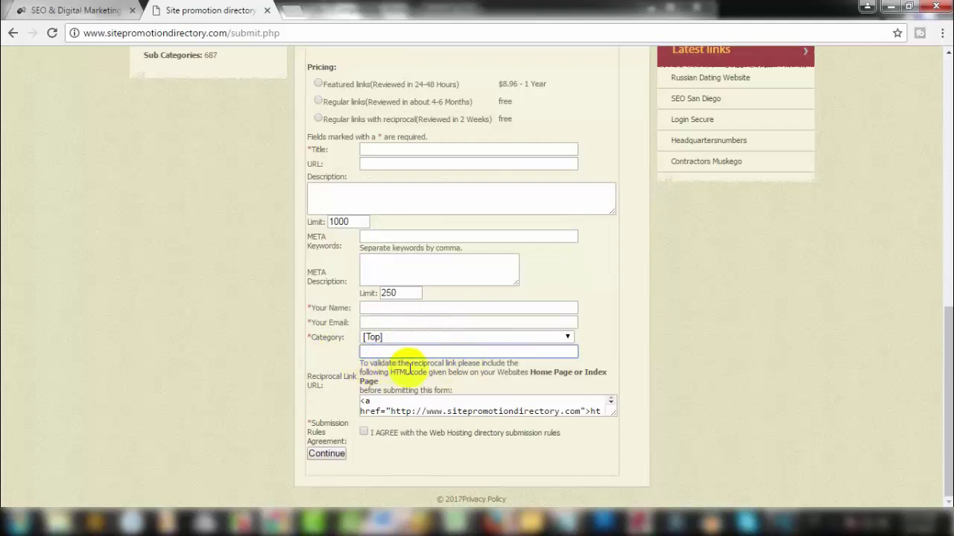
{"action": "key", "text": "Return"}
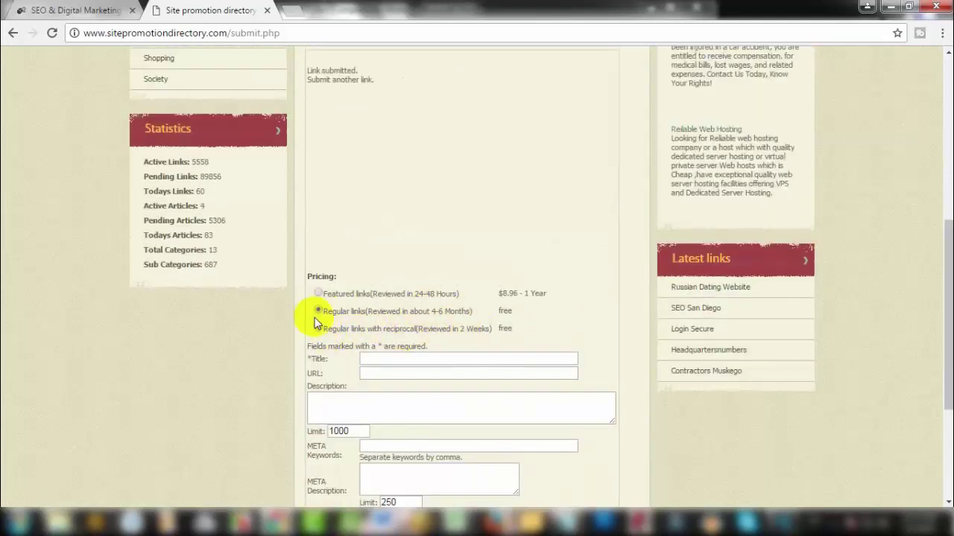
Step: Choose the free 'Regular links with reciprocal' option, then step through the Title and Description fields
{"action": "left_click", "coordinate": [319, 312]}
{"action": "scroll", "coordinate": [396, 329], "scroll_direction": "down", "scroll_amount": 3}
{"action": "left_click", "coordinate": [318, 119]}
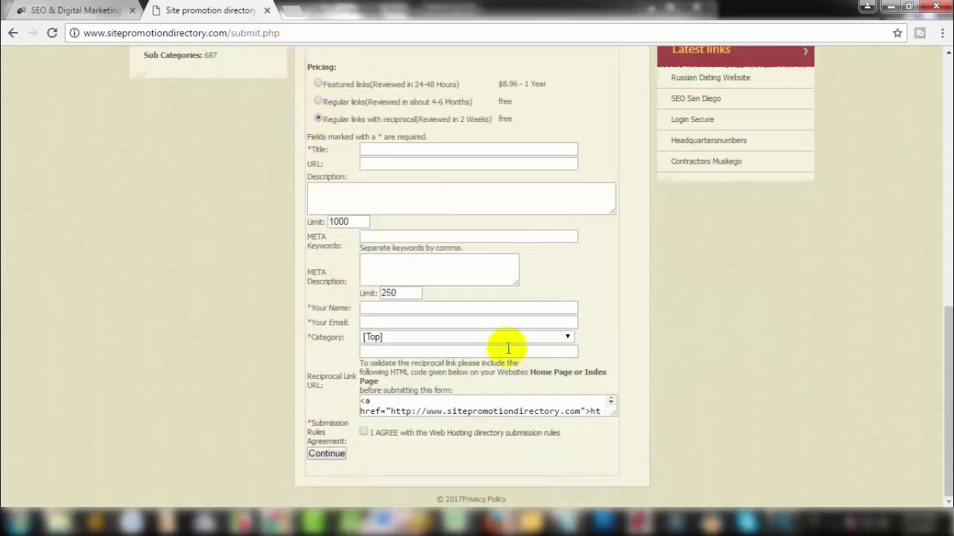
{"action": "left_click", "coordinate": [383, 353]}
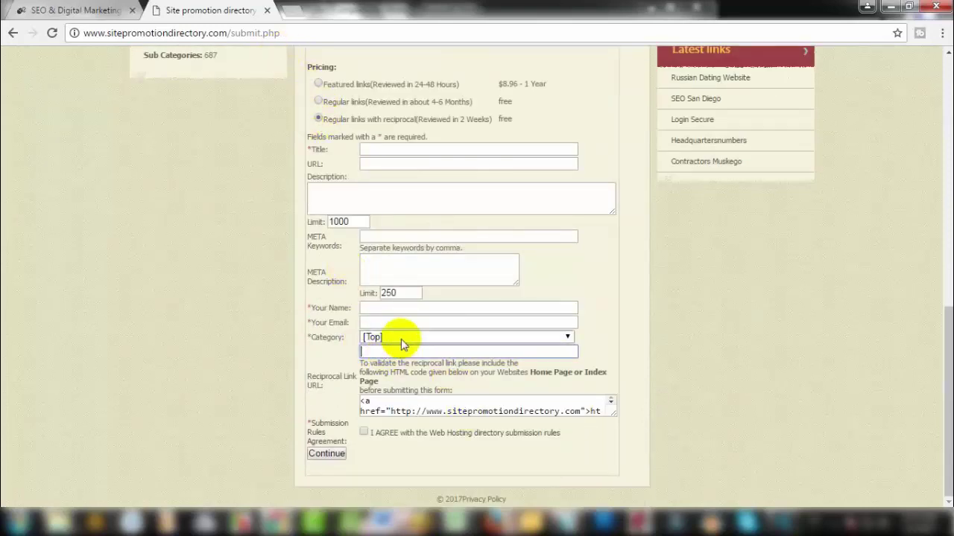
{"action": "left_click", "coordinate": [403, 153]}
{"action": "left_click", "coordinate": [376, 201]}
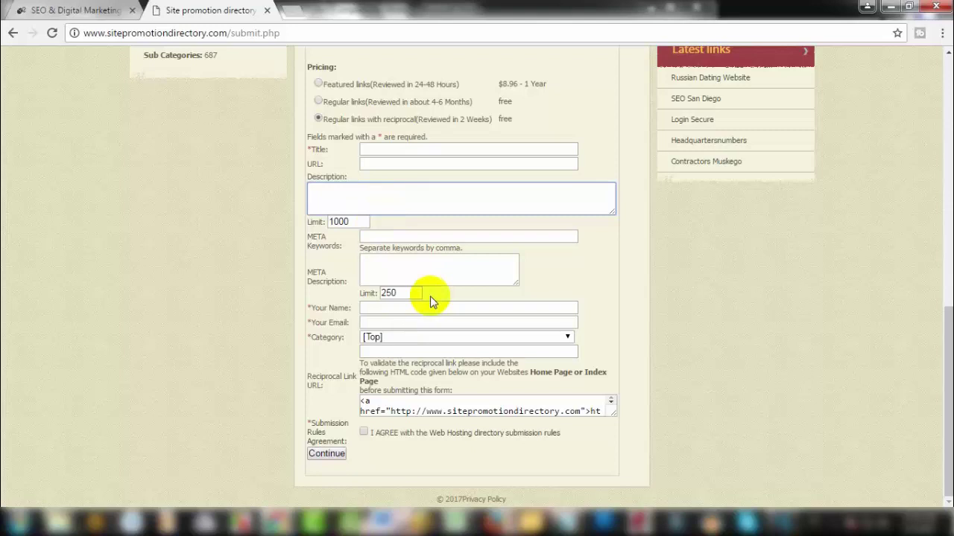
Step: Check the SEO & Digital Marketing Tips blog tab, then return to the directory page
{"action": "left_click", "coordinate": [41, 13]}
{"action": "scroll", "coordinate": [313, 214], "scroll_direction": "up", "scroll_amount": 1}
{"action": "scroll", "coordinate": [313, 215], "scroll_direction": "up", "scroll_amount": 4}
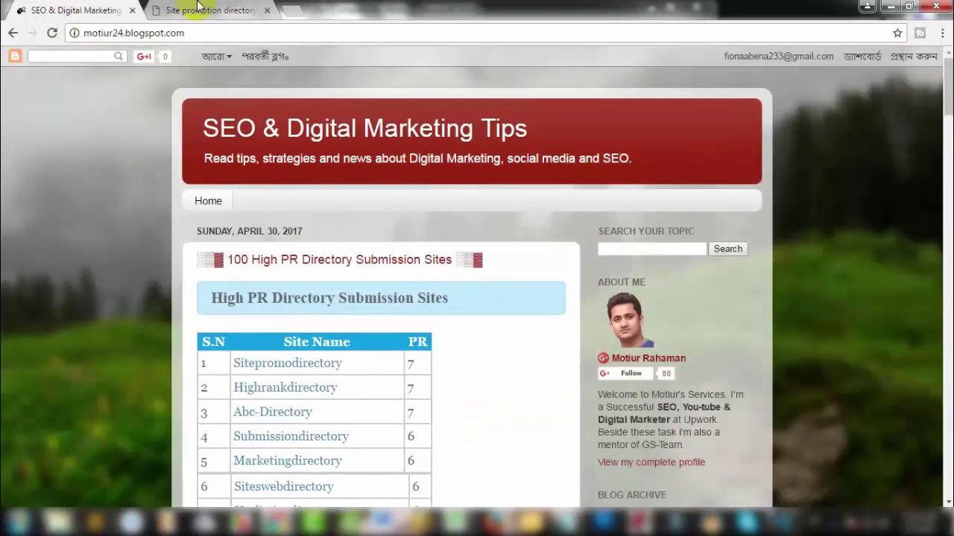
{"action": "key", "text": "ctrl+Tab"}
{"action": "scroll", "coordinate": [308, 255], "scroll_direction": "up", "scroll_amount": 8}
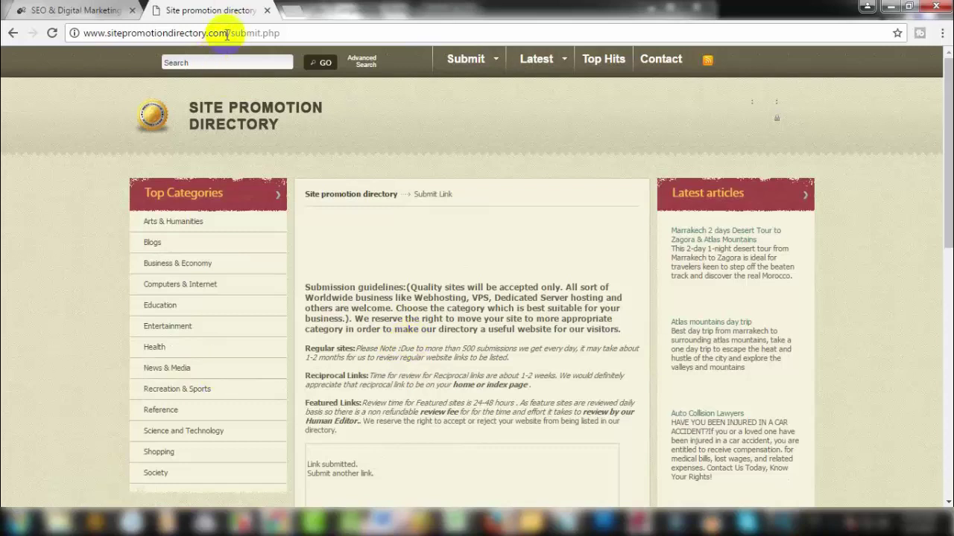
{"action": "left_click_drag", "start_coordinate": [227, 33], "coordinate": [74, 32]}
{"action": "right_click", "coordinate": [126, 35]}
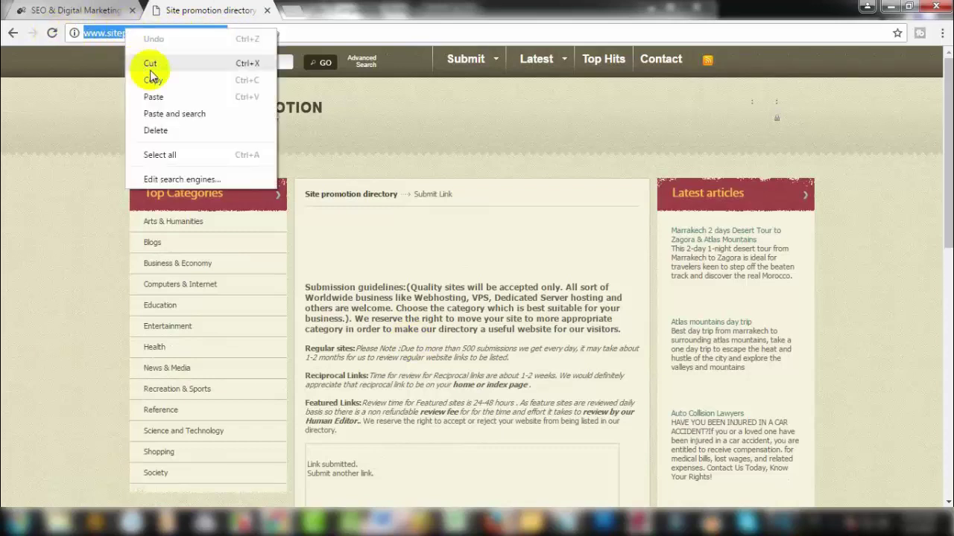
{"action": "left_click", "coordinate": [96, 77]}
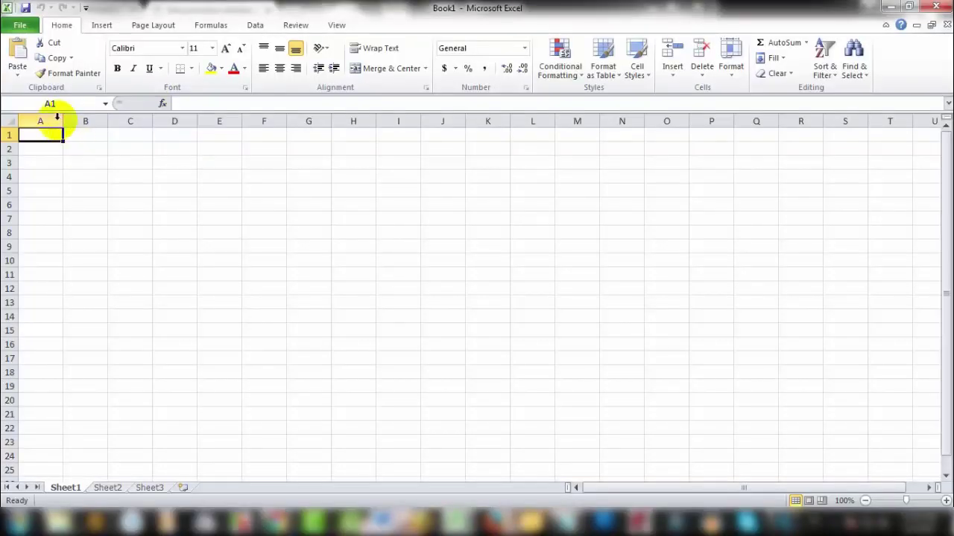
Step: Widen column A, enter the 'URL' header in A1 and paste the directory address into A2
{"action": "left_click_drag", "start_coordinate": [62, 119], "coordinate": [208, 132]}
{"action": "type", "text": "UR"}
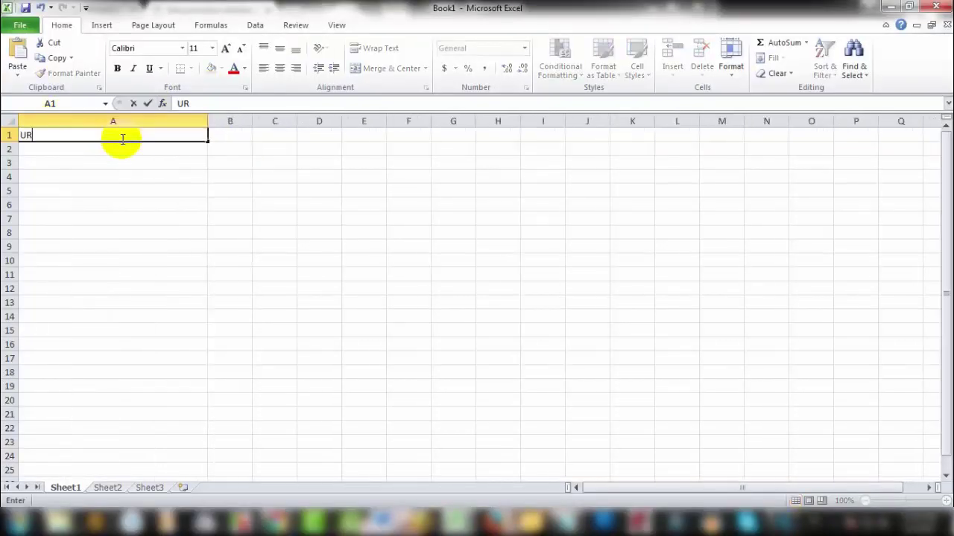
{"action": "type", "text": "L"}
{"action": "left_click", "coordinate": [64, 147]}
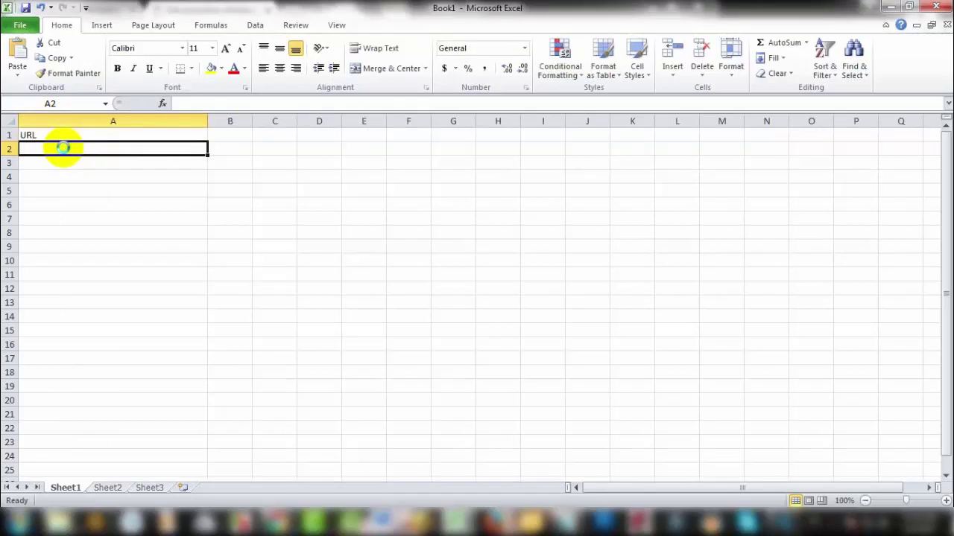
{"action": "key", "text": "ctrl+v"}
{"action": "left_click", "coordinate": [107, 164]}
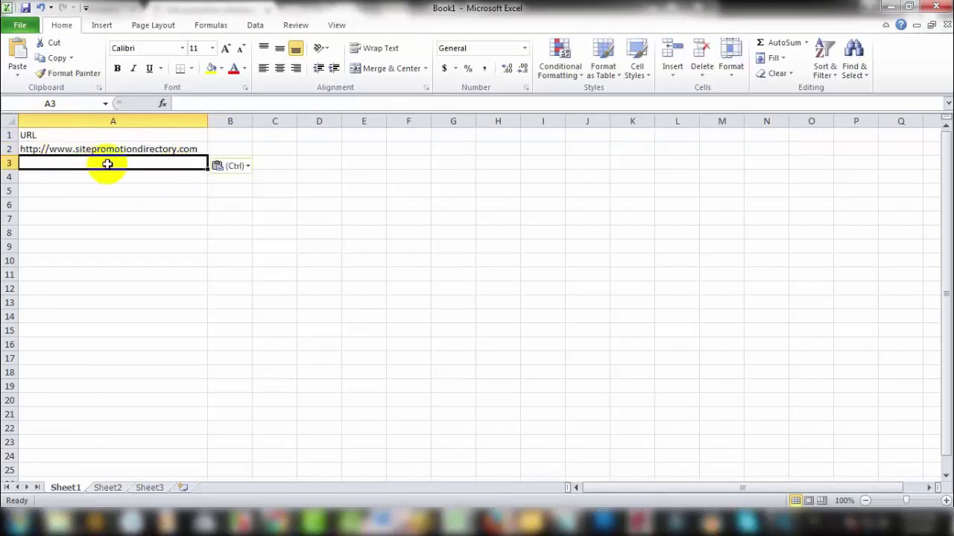
Step: Widen column B and enter 'Condition' in B1 and 'Waiting Approval' in B2
{"action": "left_click", "coordinate": [227, 152]}
{"action": "left_click_drag", "start_coordinate": [251, 122], "coordinate": [362, 121]}
{"action": "left_click", "coordinate": [85, 134]}
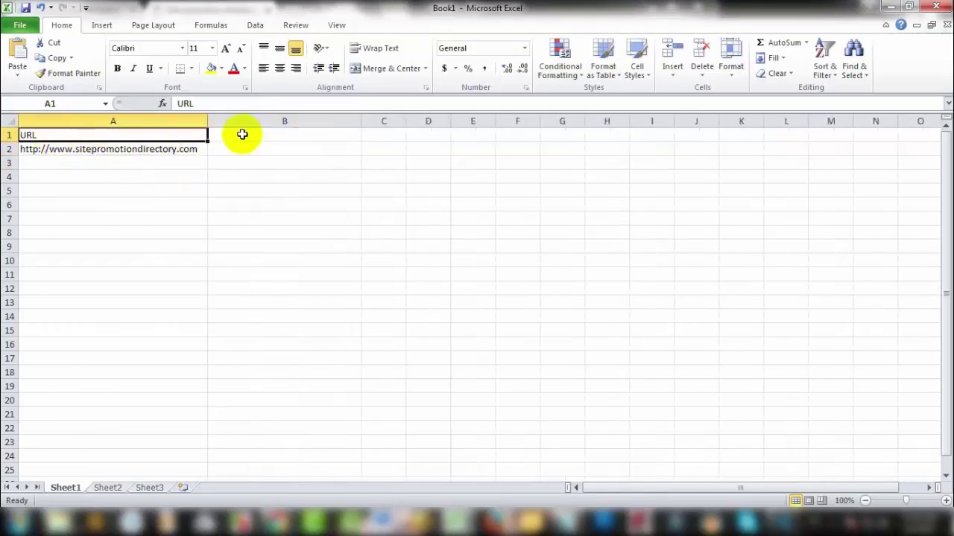
{"action": "left_click", "coordinate": [256, 137]}
{"action": "type", "text": "Condition"}
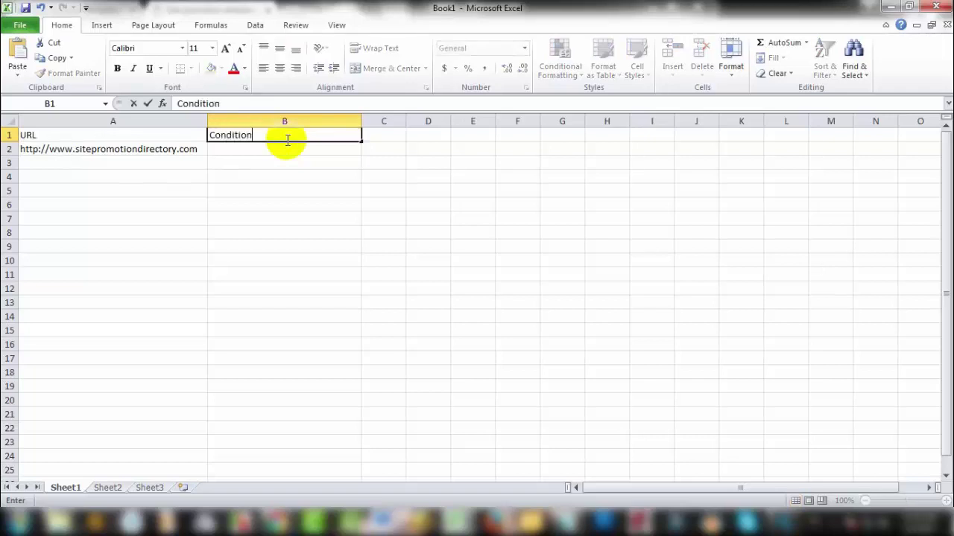
{"action": "left_click", "coordinate": [265, 149]}
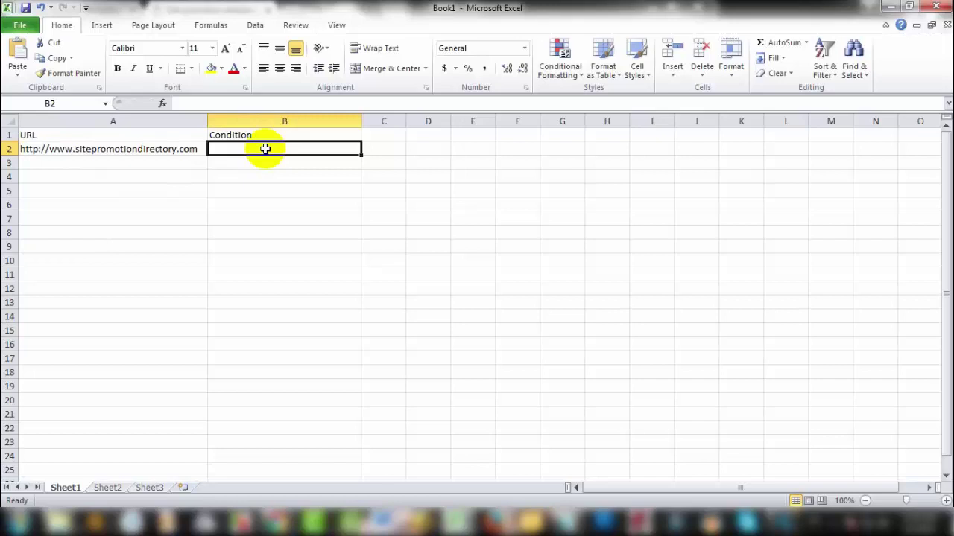
{"action": "type", "text": "Waiting Approval"}
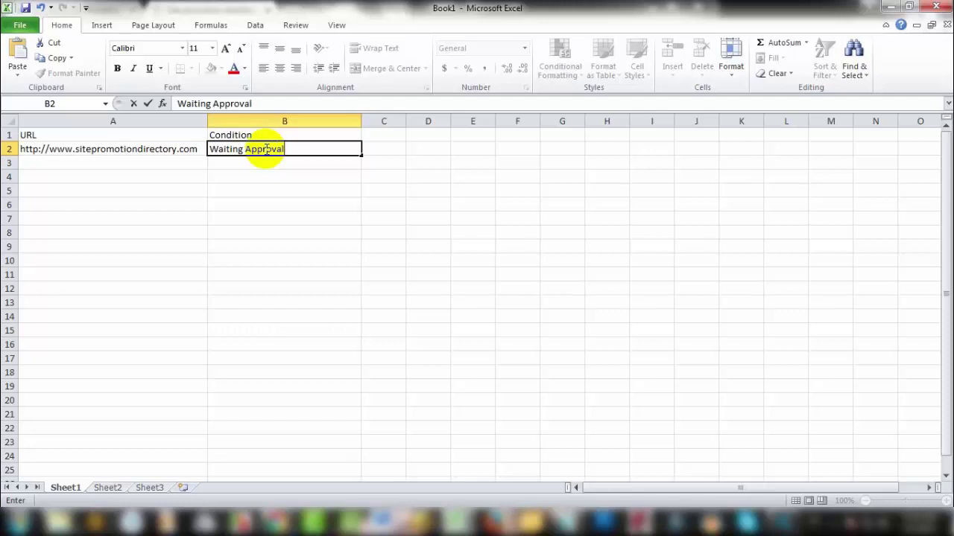
Step: Confirm 'Waiting Approval' in B2 and select the URL and Condition header cells
{"action": "left_click", "coordinate": [249, 179]}
{"action": "left_click_drag", "start_coordinate": [260, 137], "coordinate": [23, 143]}
{"action": "left_click", "coordinate": [414, 145]}
{"action": "left_click_drag", "start_coordinate": [325, 136], "coordinate": [96, 149]}
{"action": "left_click", "coordinate": [418, 145]}
{"action": "left_click_drag", "start_coordinate": [334, 132], "coordinate": [41, 135]}
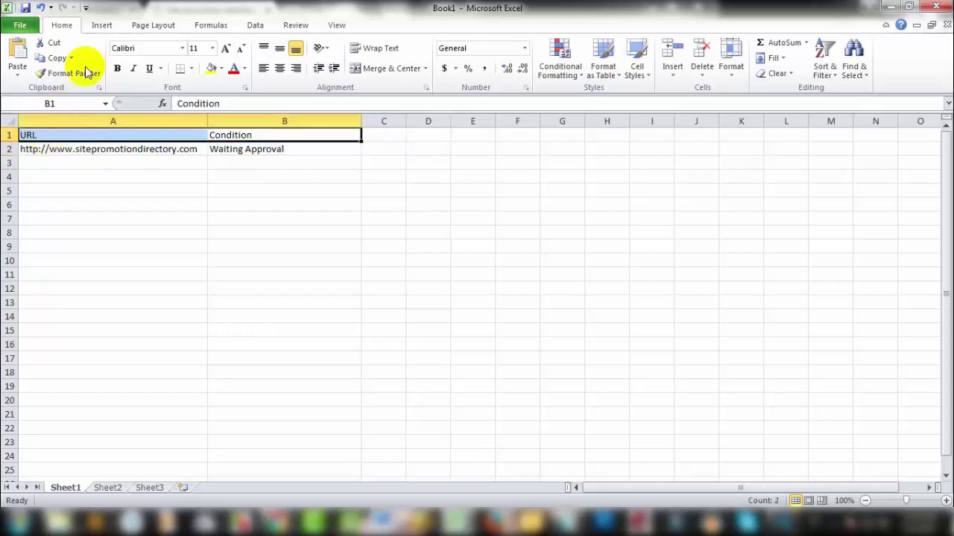
Step: Set the URL and Condition headers to 14 point with a tan fill
{"action": "left_click", "coordinate": [212, 48]}
{"action": "left_click", "coordinate": [195, 123]}
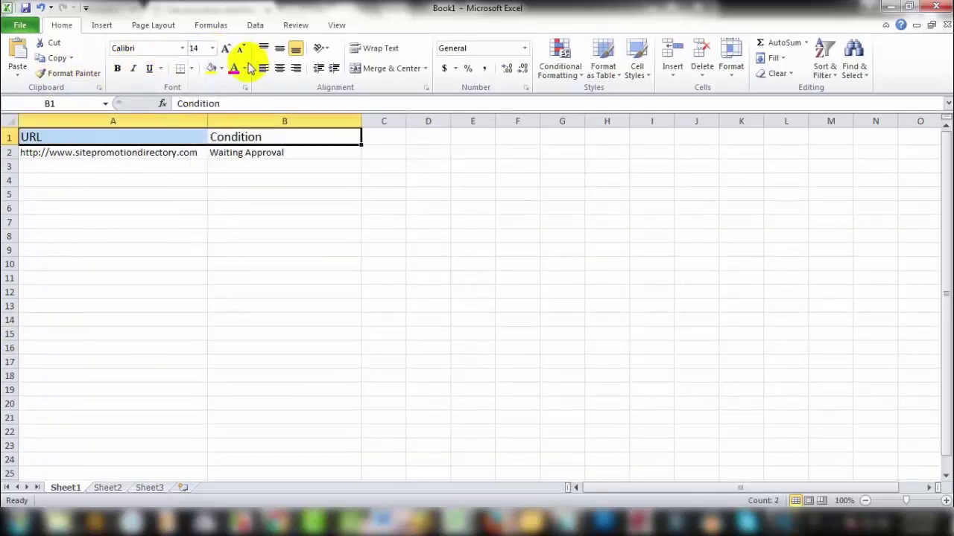
{"action": "left_click", "coordinate": [220, 69]}
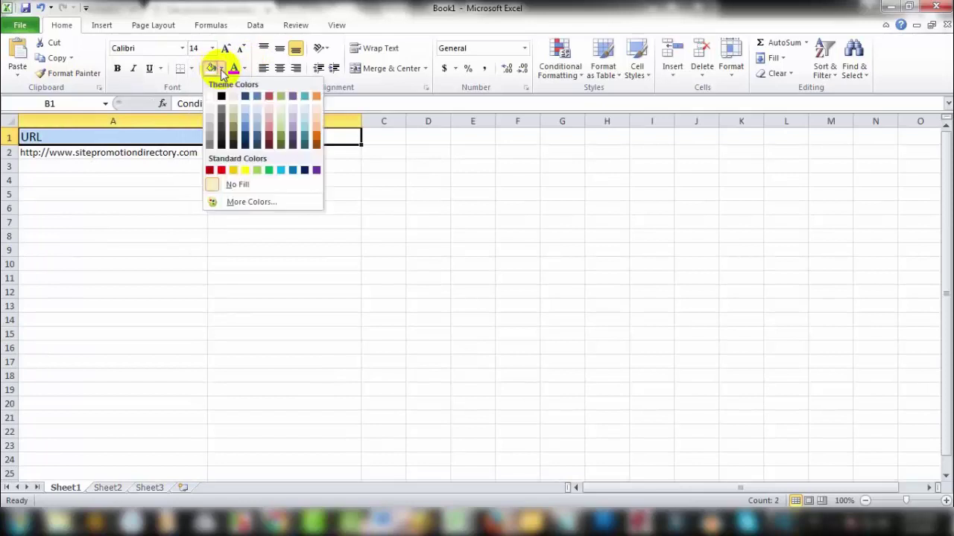
{"action": "left_click", "coordinate": [256, 116]}
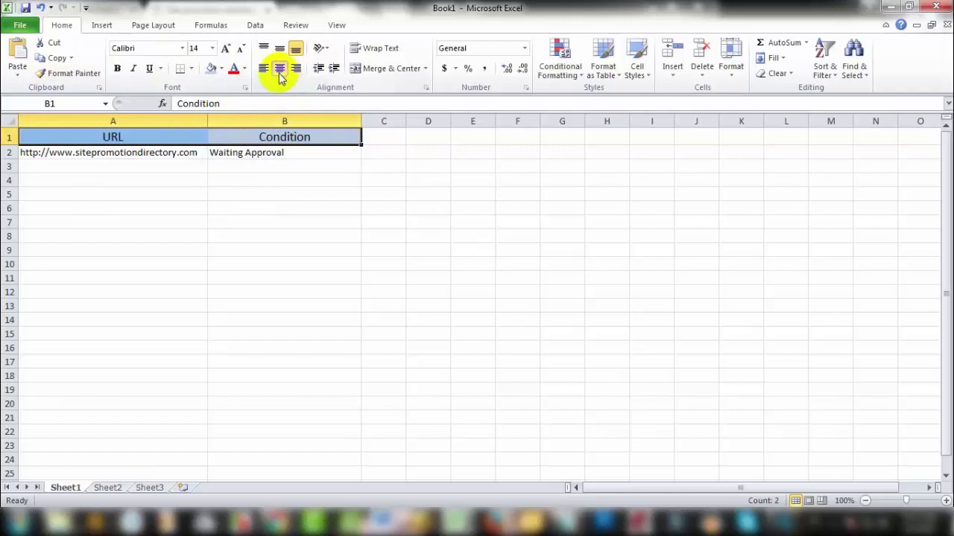
{"action": "left_click", "coordinate": [355, 249]}
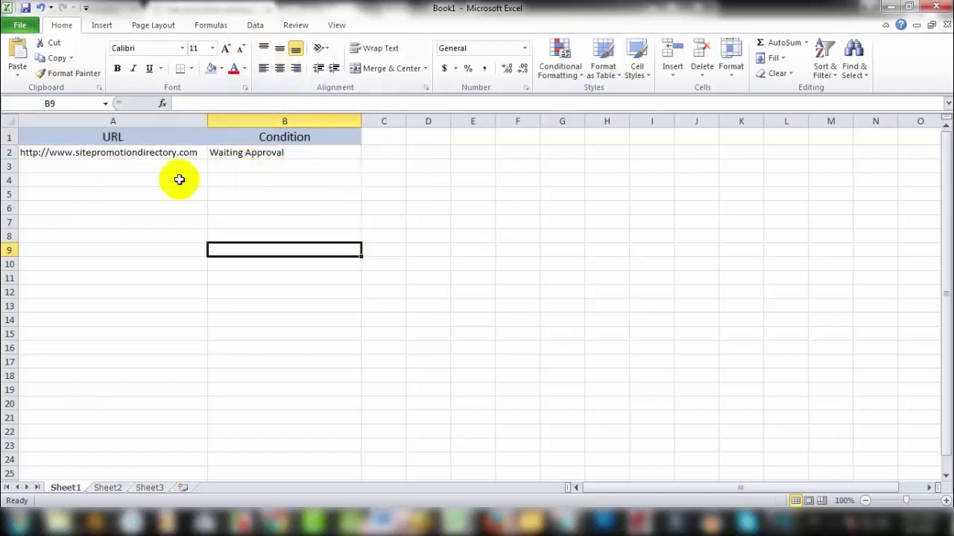
{"action": "left_click", "coordinate": [157, 134]}
{"action": "left_click_drag", "start_coordinate": [345, 140], "coordinate": [111, 139]}
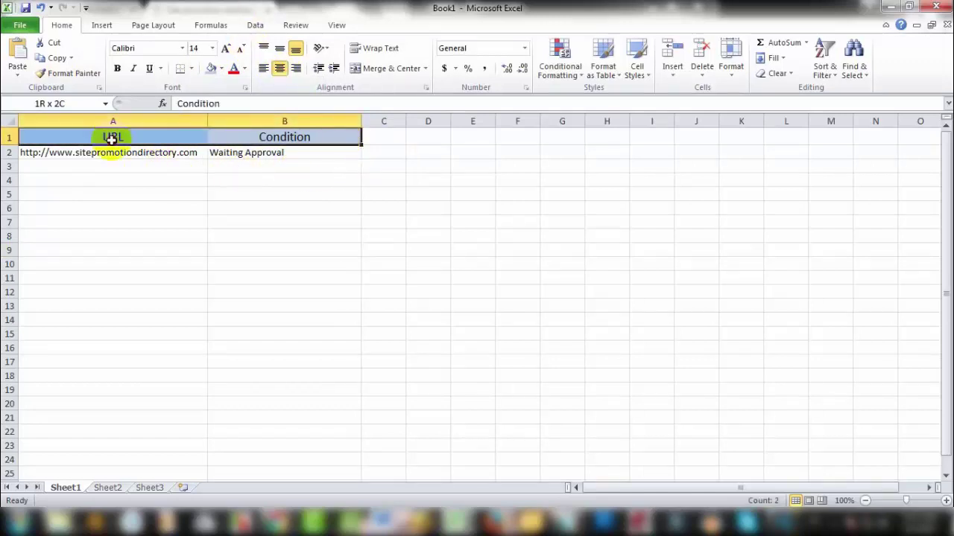
{"action": "left_click", "coordinate": [221, 68]}
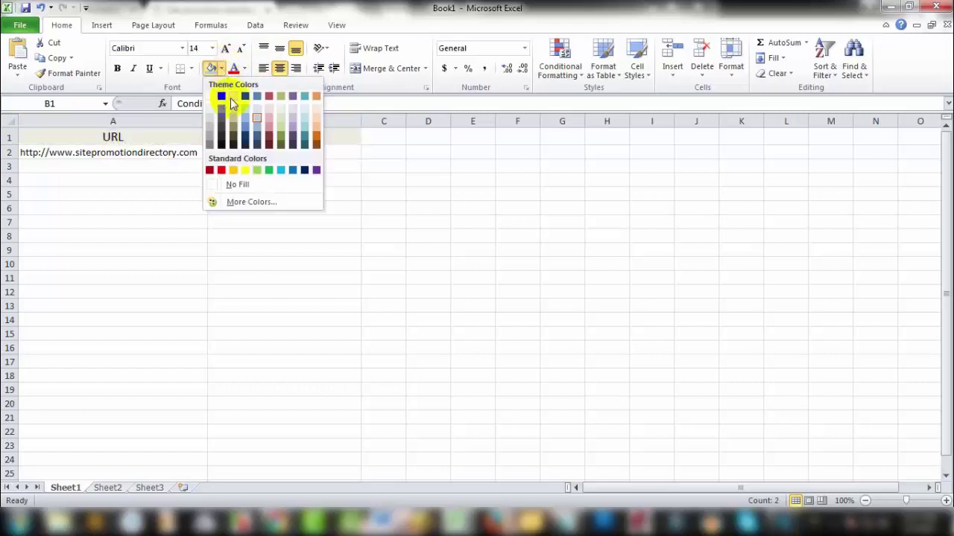
{"action": "left_click", "coordinate": [232, 97]}
{"action": "left_click", "coordinate": [304, 221]}
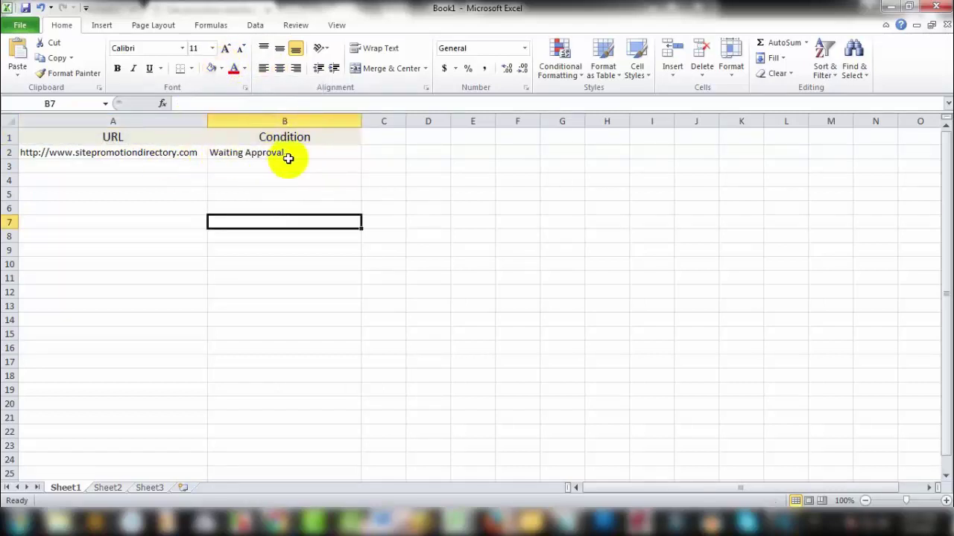
Step: With A3 chosen, copy the Highrankdirectory web address from the blog's directory list
{"action": "left_click", "coordinate": [184, 164]}
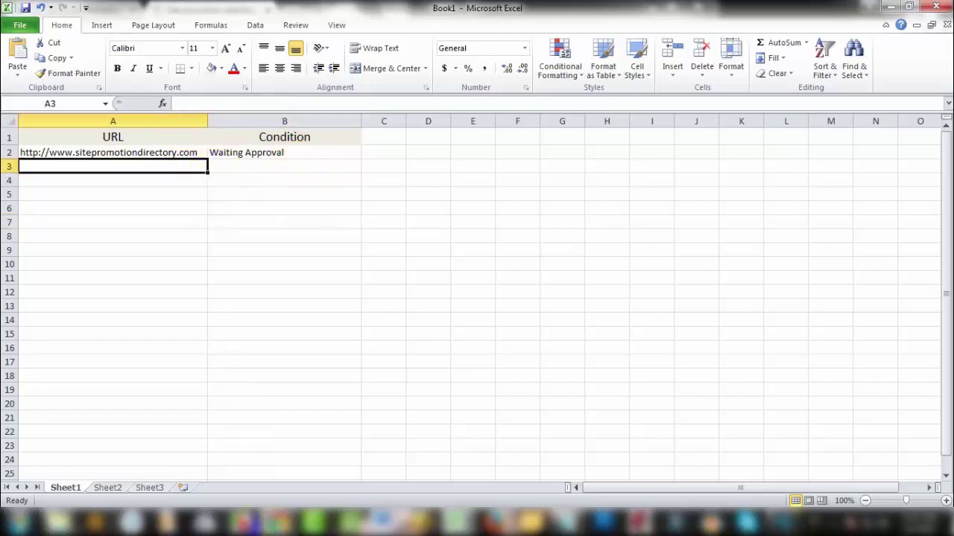
{"action": "left_click", "coordinate": [287, 524]}
{"action": "key", "text": "ctrl+shift+Tab"}
{"action": "scroll", "coordinate": [235, 315], "scroll_direction": "down", "scroll_amount": 2}
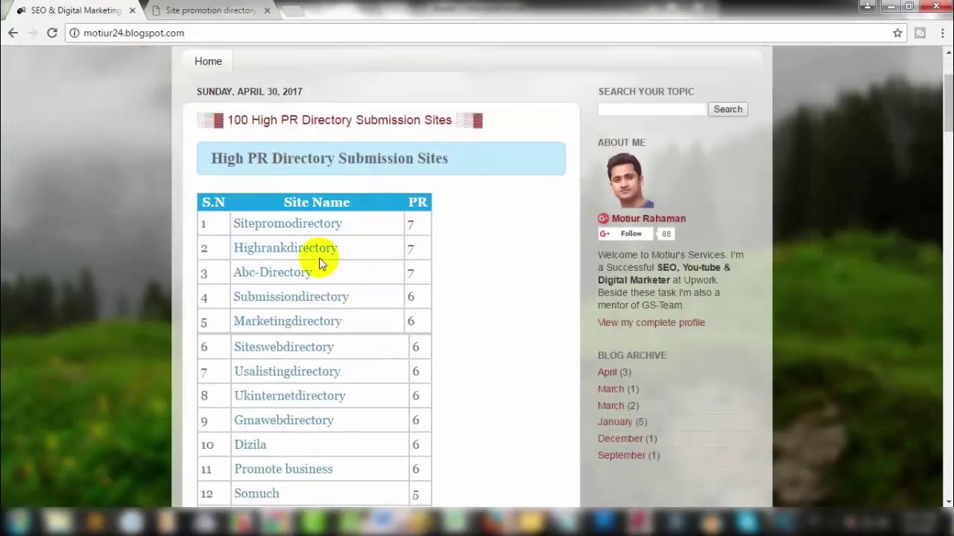
{"action": "middle_click", "coordinate": [298, 247]}
{"action": "left_click", "coordinate": [313, 9]}
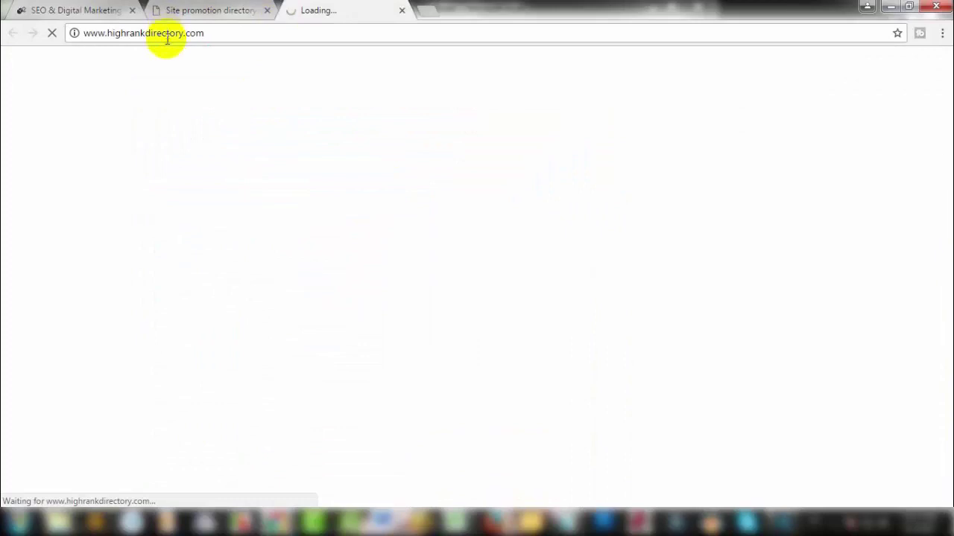
{"action": "right_click", "coordinate": [166, 32]}
{"action": "left_click", "coordinate": [192, 78]}
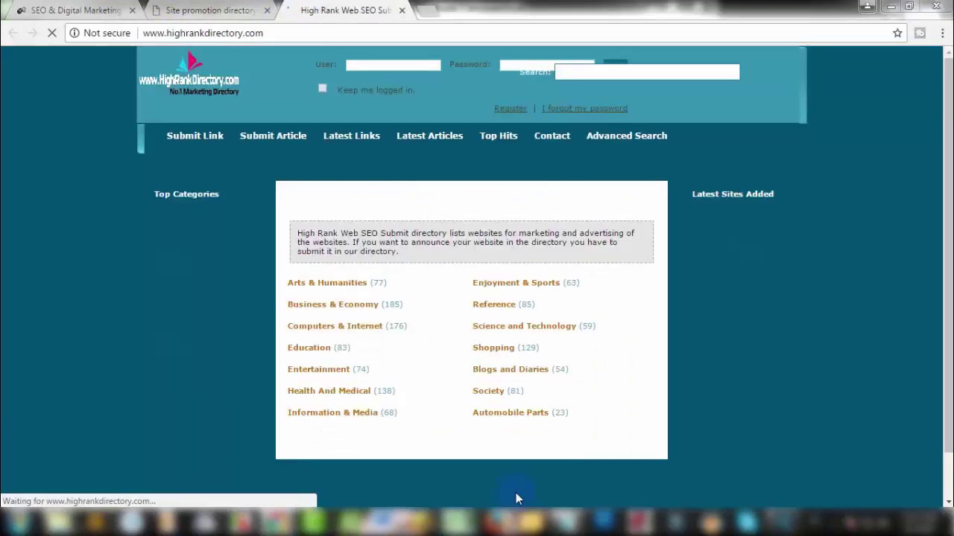
{"action": "mouse_move", "coordinate": [458, 521]}
{"action": "left_click", "coordinate": [559, 464]}
{"action": "key", "text": "ctrl+v"}
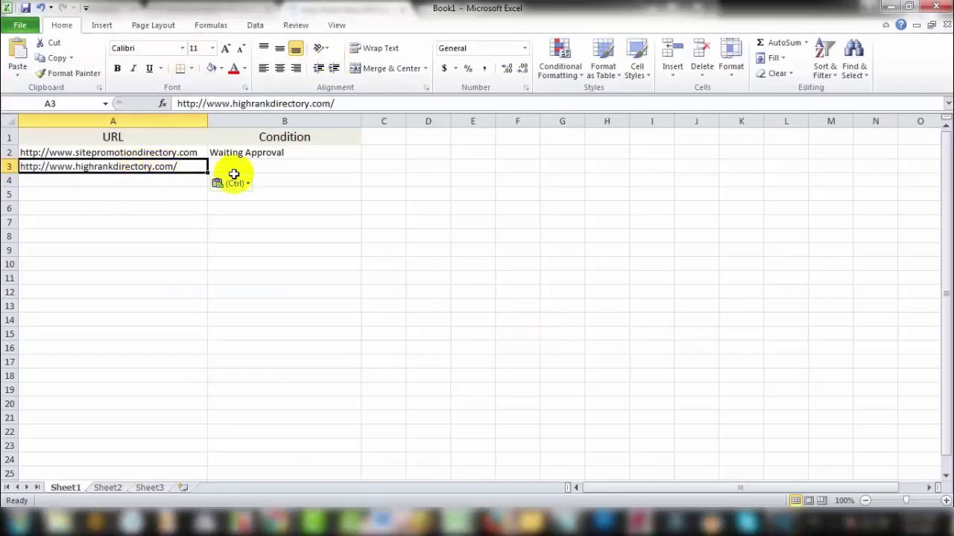
{"action": "left_click", "coordinate": [271, 168]}
{"action": "left_click", "coordinate": [290, 153]}
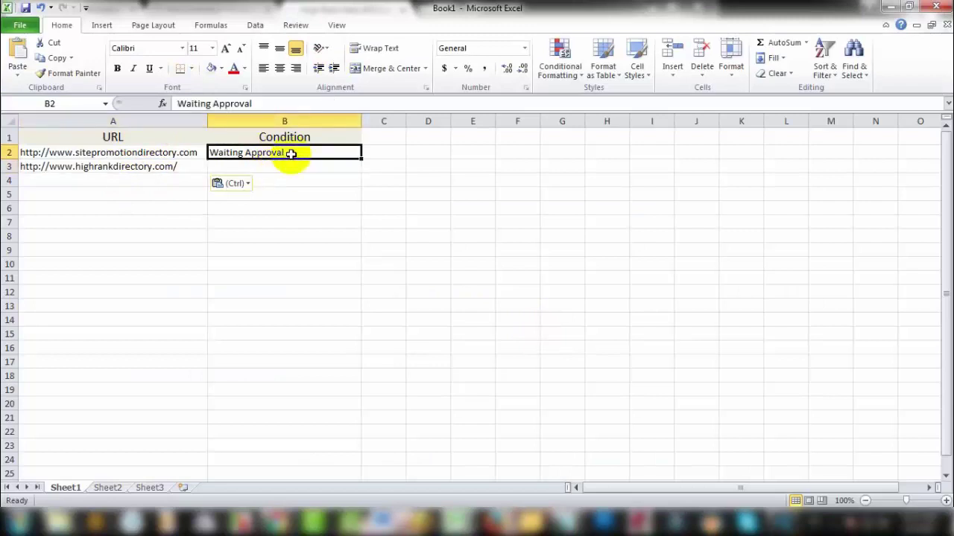
{"action": "key", "text": "ctrl+c"}
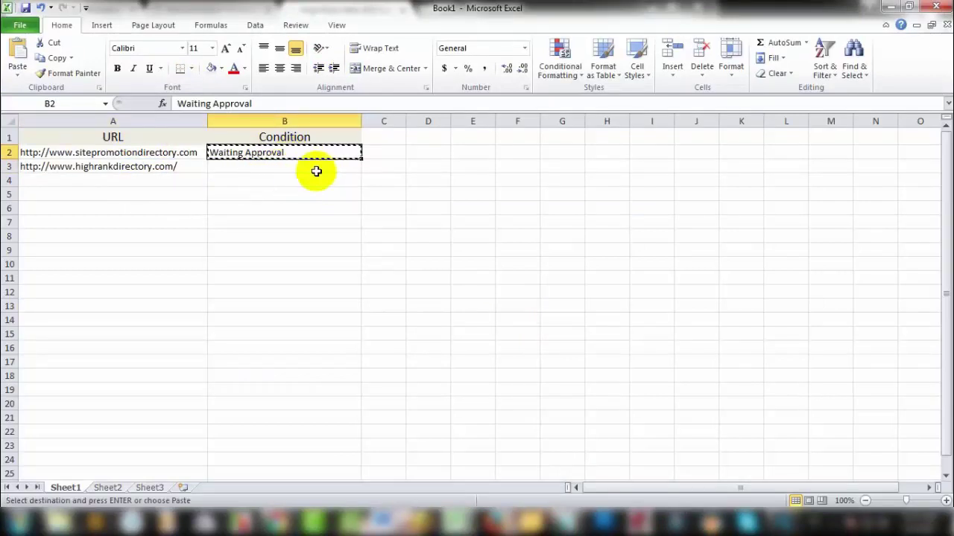
{"action": "left_click", "coordinate": [316, 168]}
{"action": "left_click", "coordinate": [302, 240]}
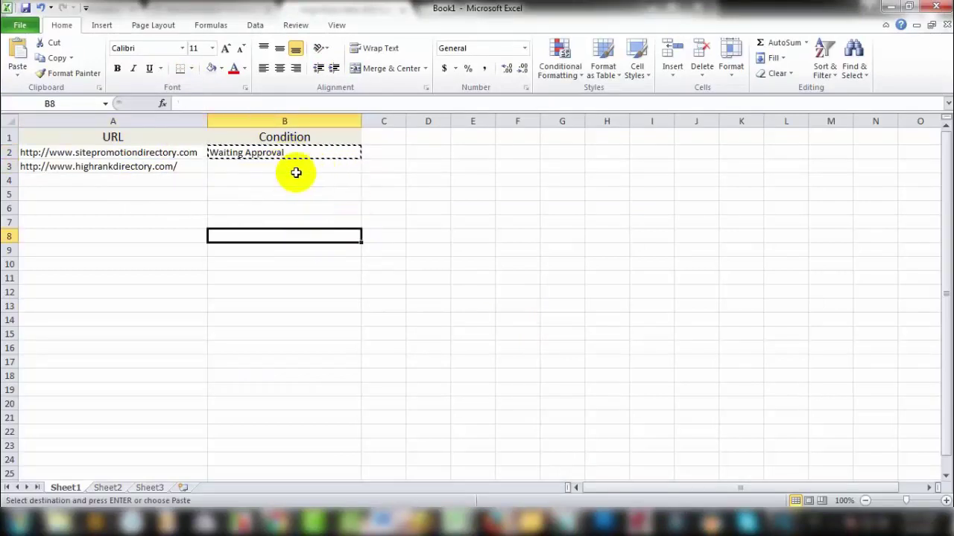
{"action": "key", "text": "Escape"}
Step: Paste 'Waiting Approval' into B3:B23, then remove it so only B2 stays marked
{"action": "left_click_drag", "start_coordinate": [312, 167], "coordinate": [304, 444]}
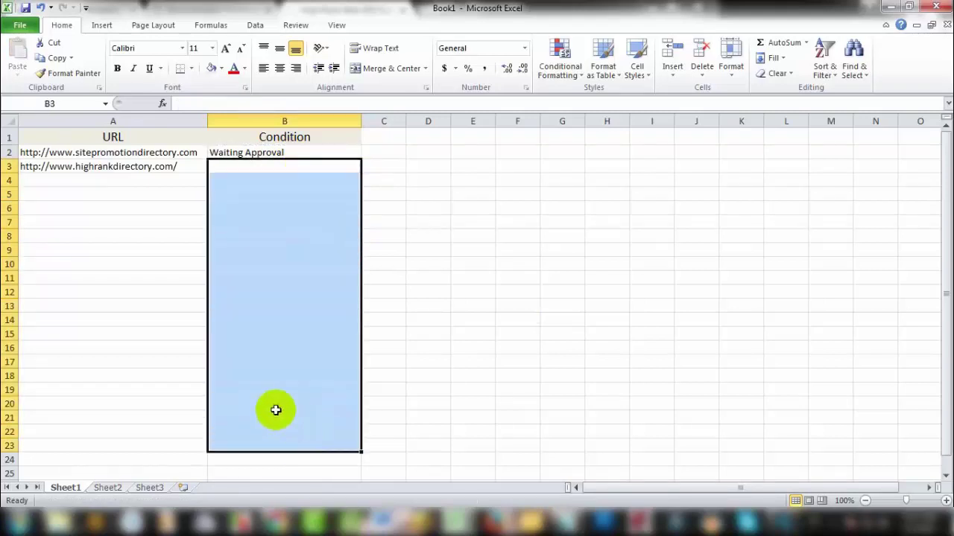
{"action": "left_click", "coordinate": [272, 152]}
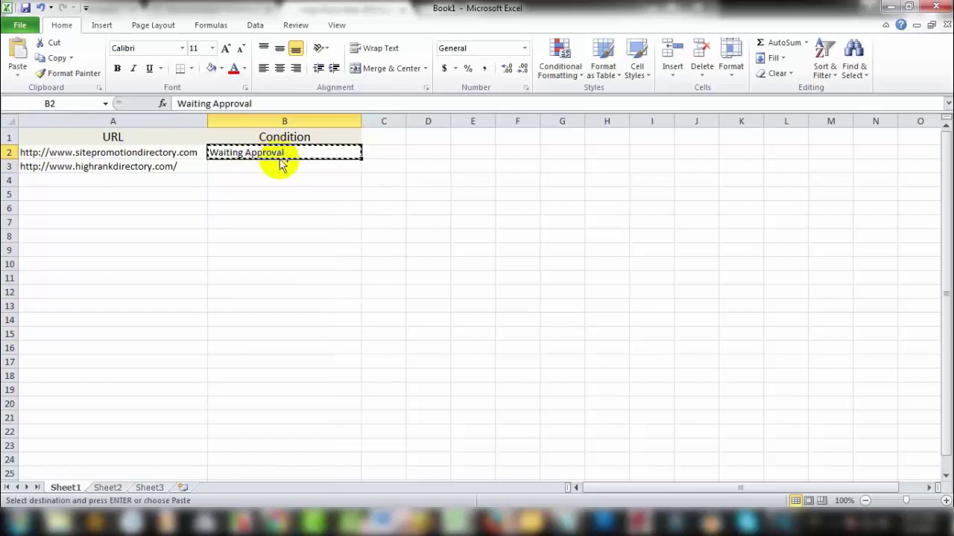
{"action": "left_click_drag", "start_coordinate": [287, 166], "coordinate": [326, 437]}
{"action": "key", "text": "ctrl+v"}
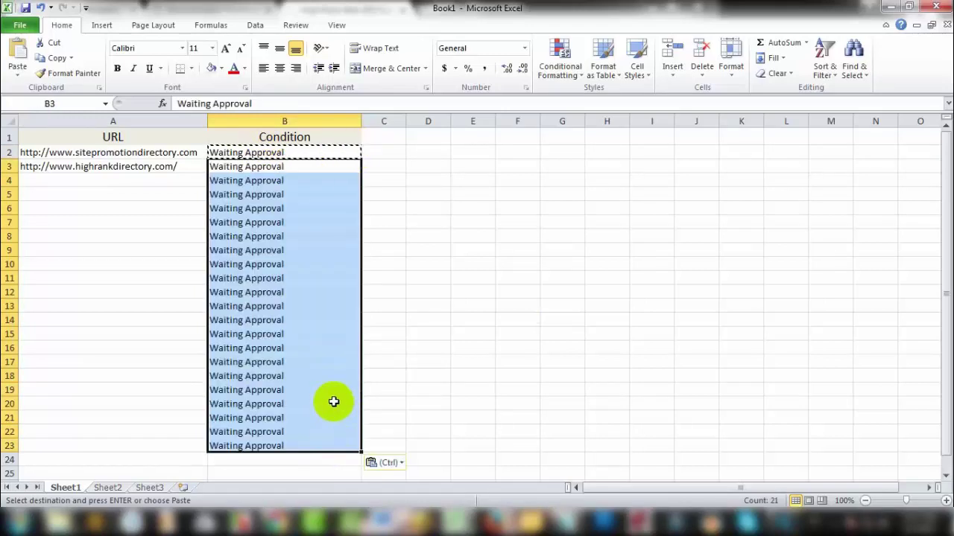
{"action": "key", "text": "Delete"}
{"action": "left_click", "coordinate": [472, 142]}
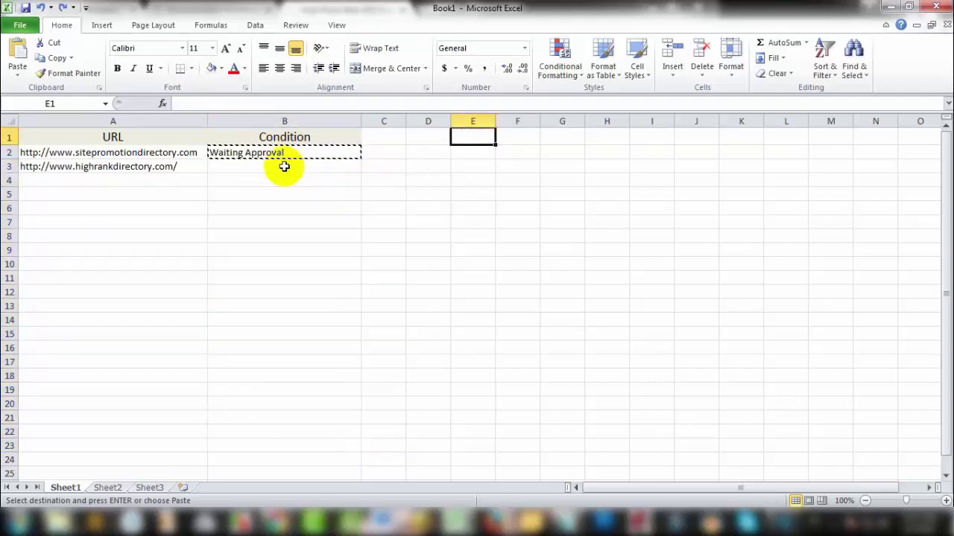